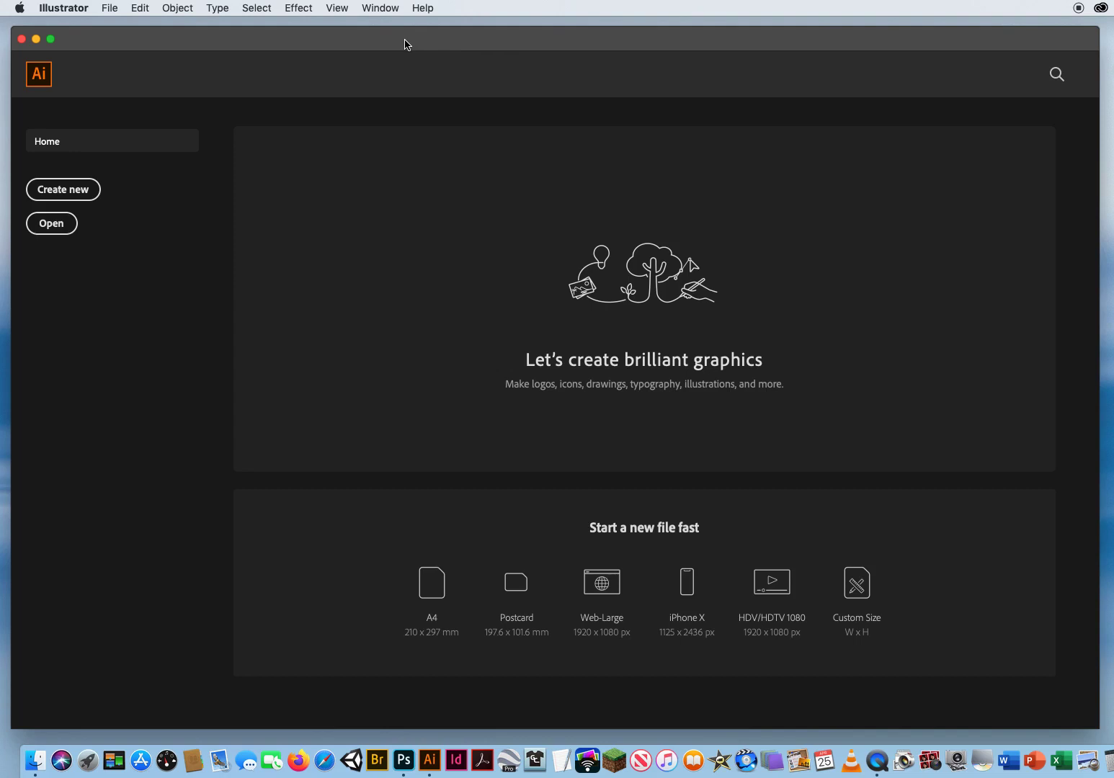
Open Draw Inside Art.ai from the 9.1 Draw Inside Mode folder and move the layer list off the creature's antenna
left_click(108, 8)
left_click(124, 54)
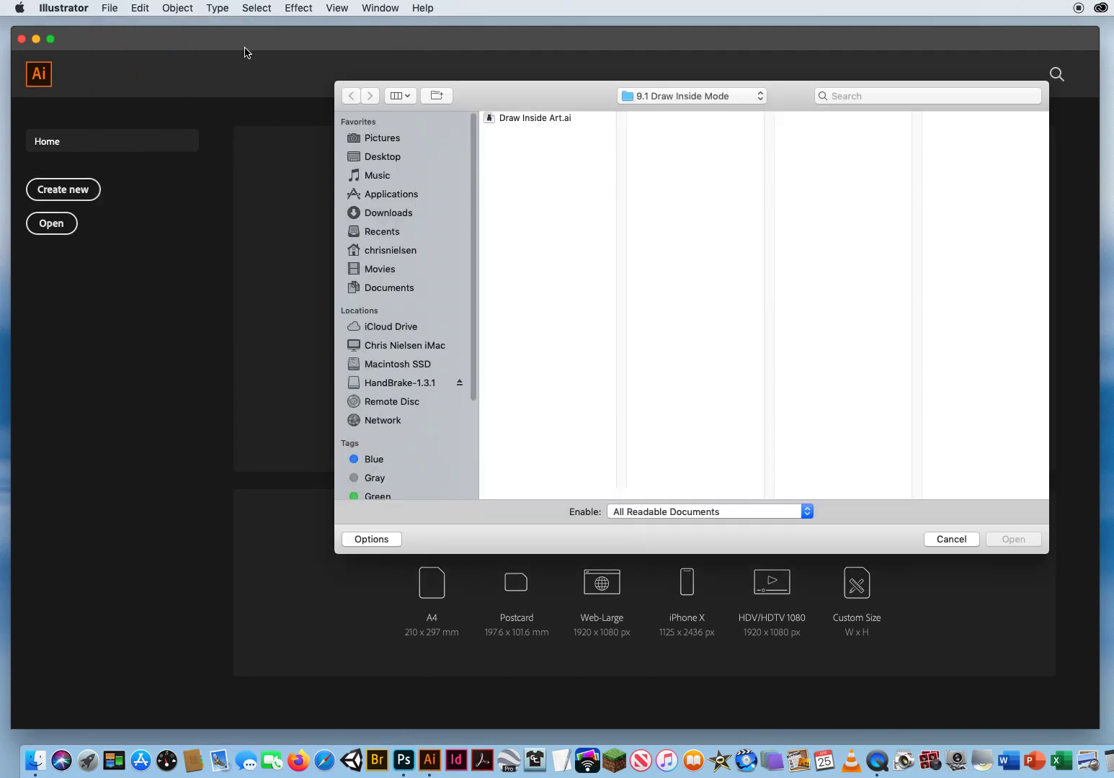
left_click(670, 95)
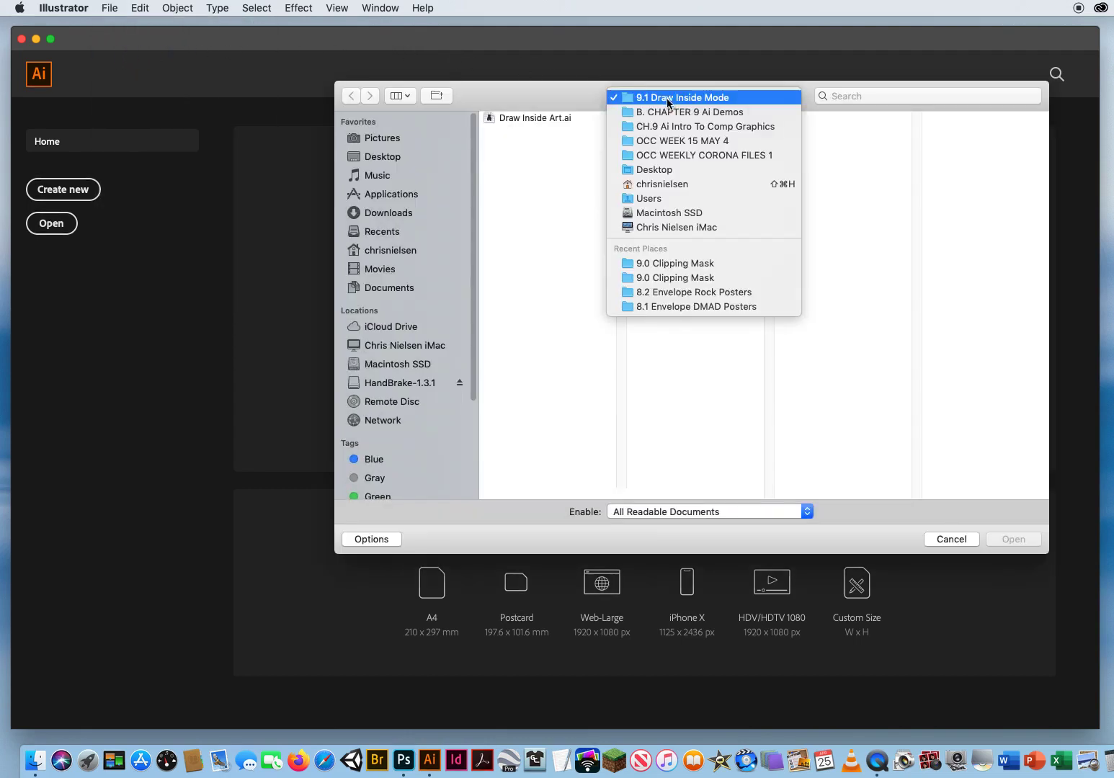
left_click(666, 112)
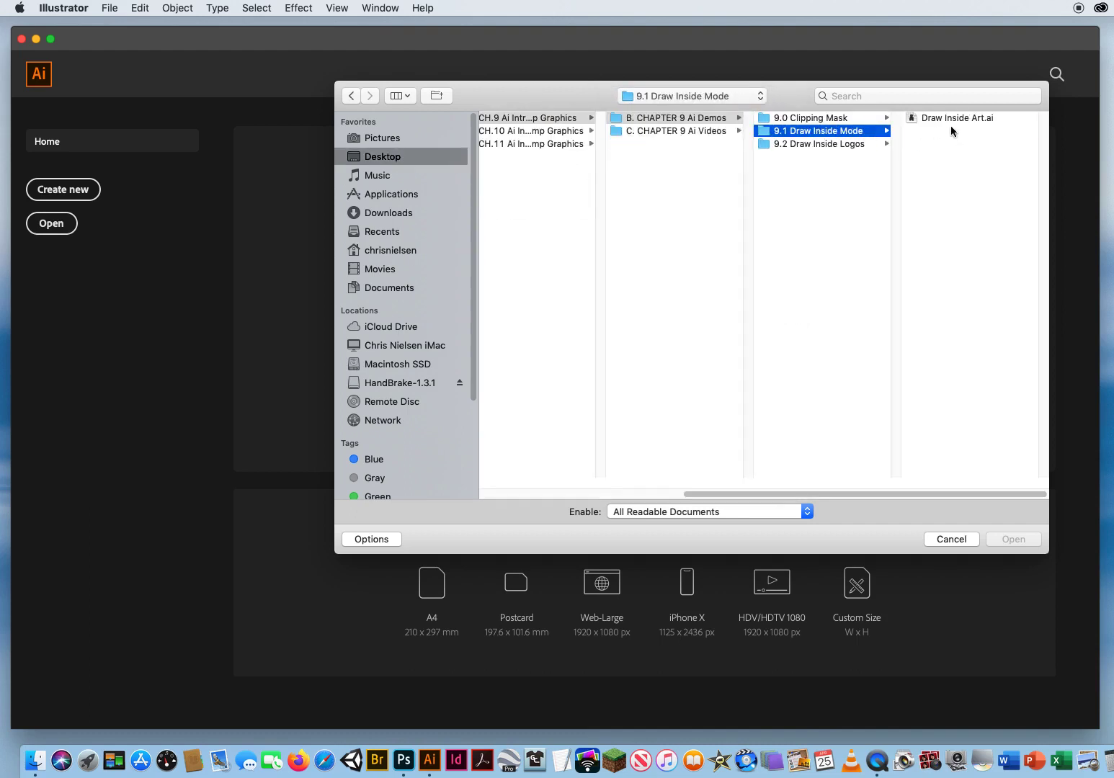
left_click(952, 119)
left_click(1016, 539)
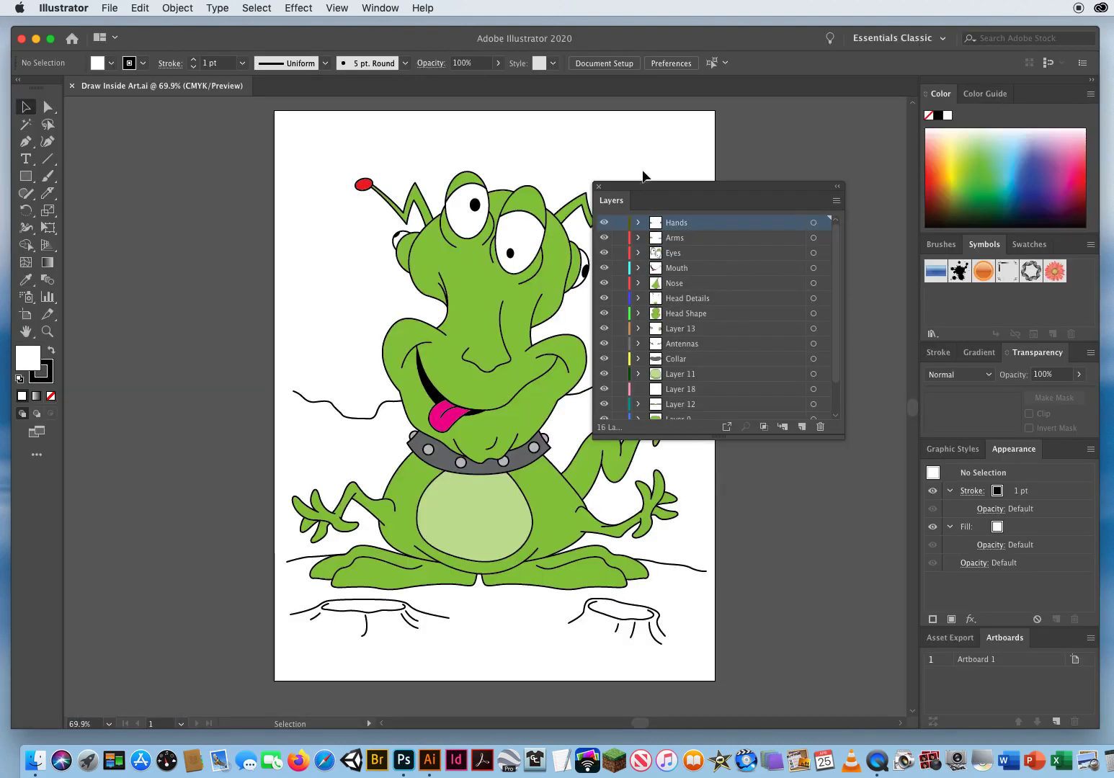
left_click_drag(638, 184, 755, 181)
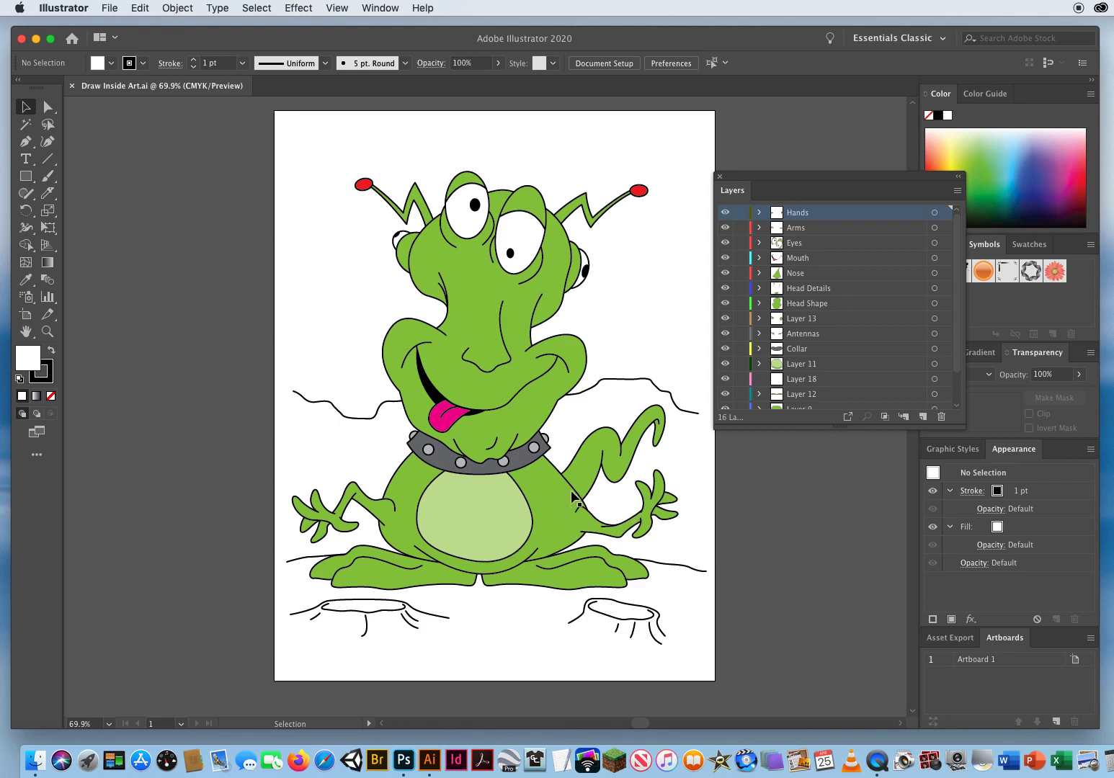
Remove the fill from the creature's nose line path and deselect it
left_click(501, 352)
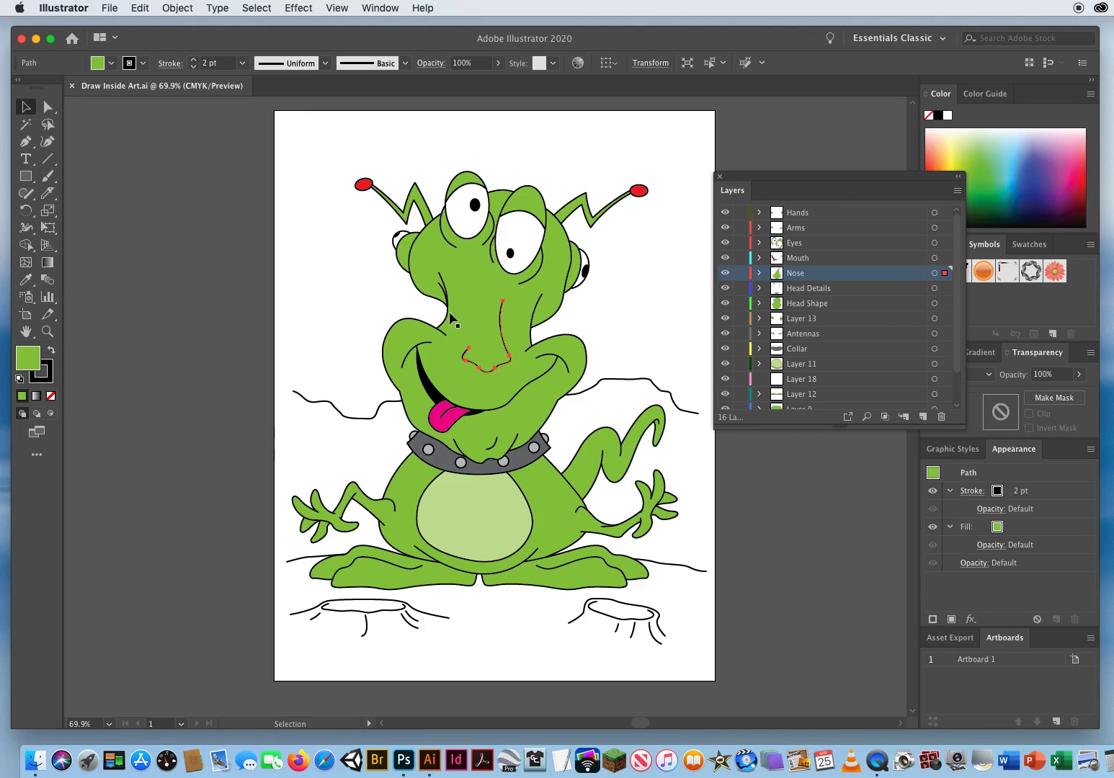
left_click(51, 395)
left_click(182, 320)
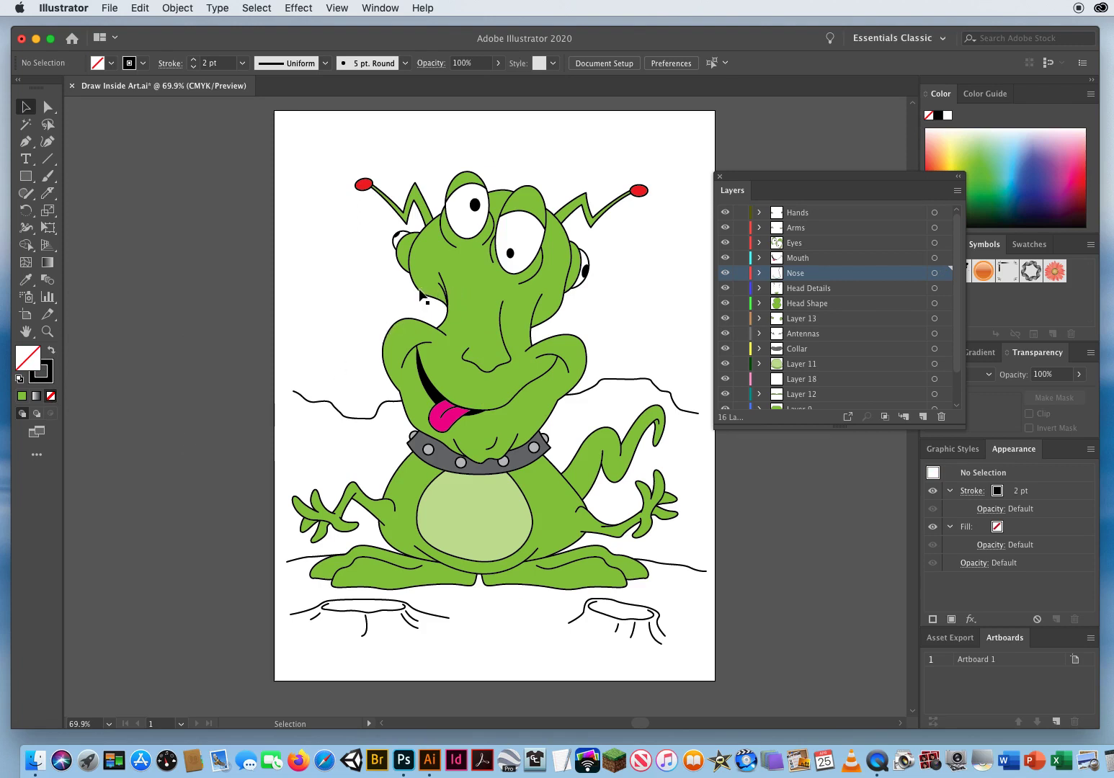
Activate Draw Inside mode for the creature's green head shape and deselect the shape
left_click(421, 295)
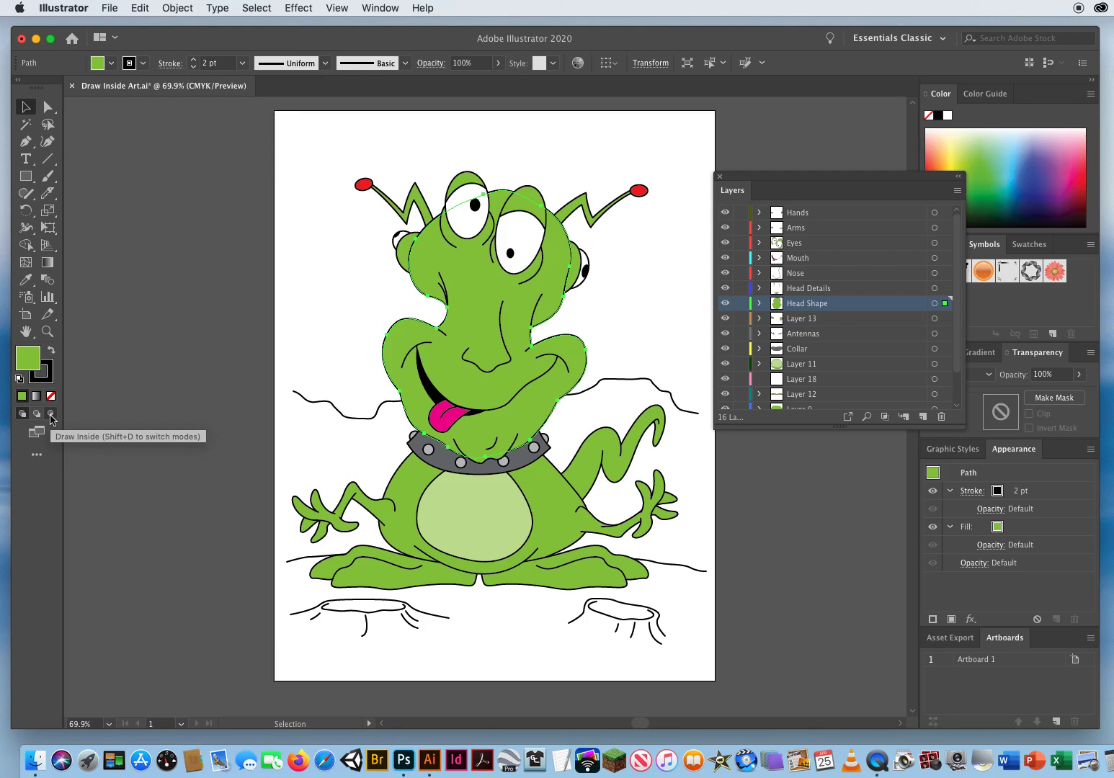
left_click(50, 417)
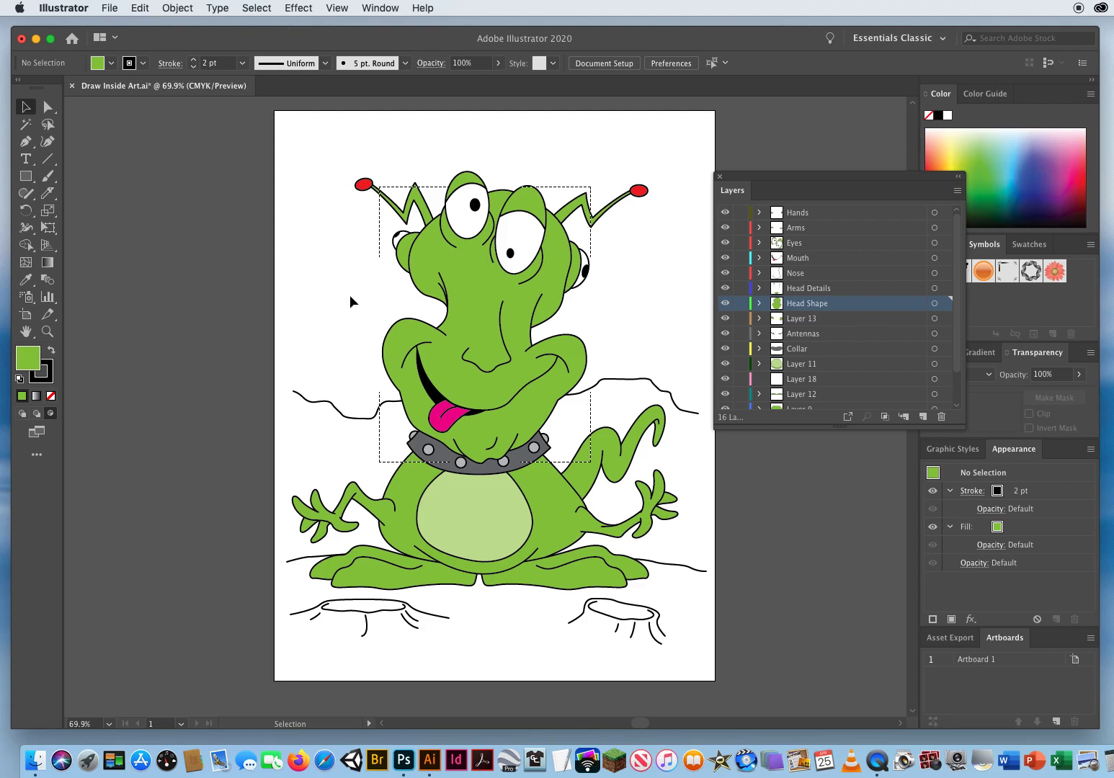
left_click_drag(742, 177, 669, 208)
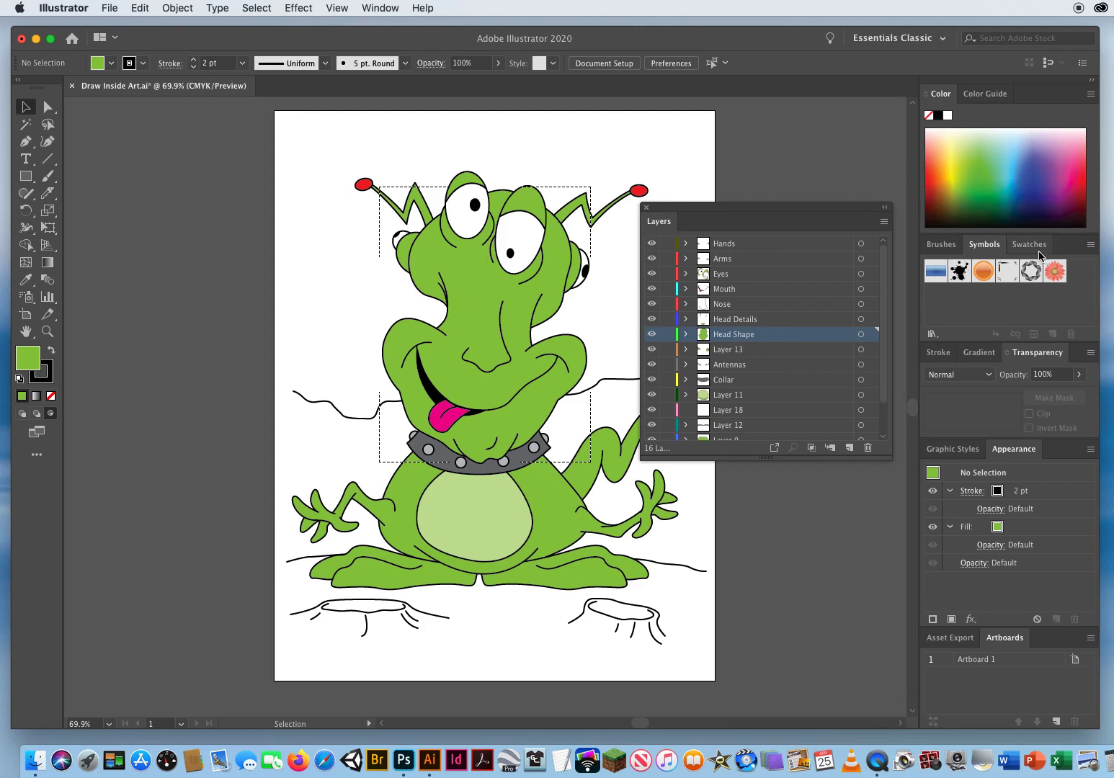
Set the drawing colours to a dark green swatch fill with no stroke
left_click(1020, 247)
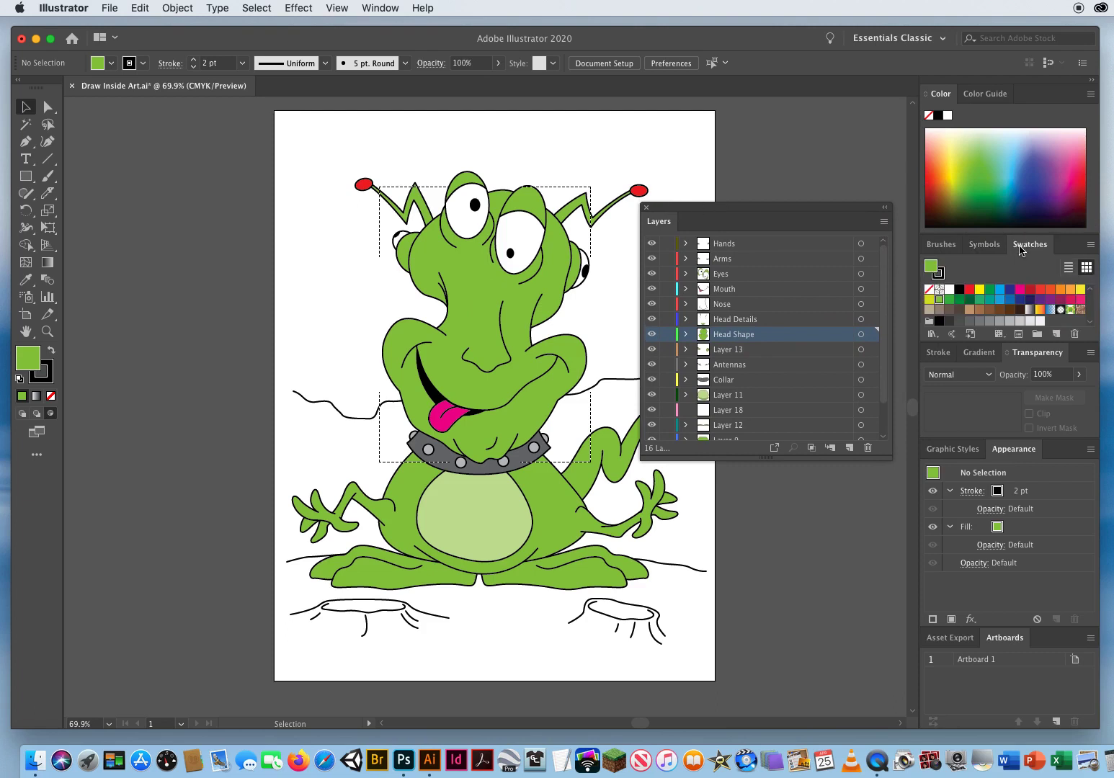
left_click(960, 300)
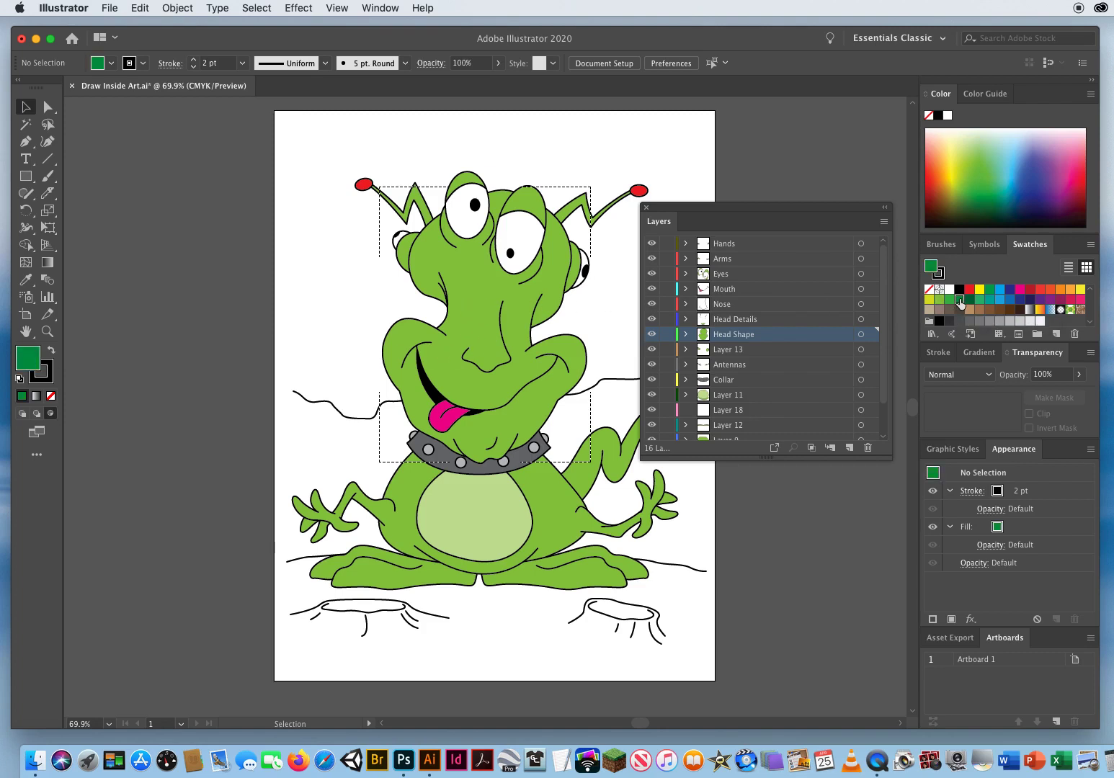
left_click(50, 376)
key("slash")
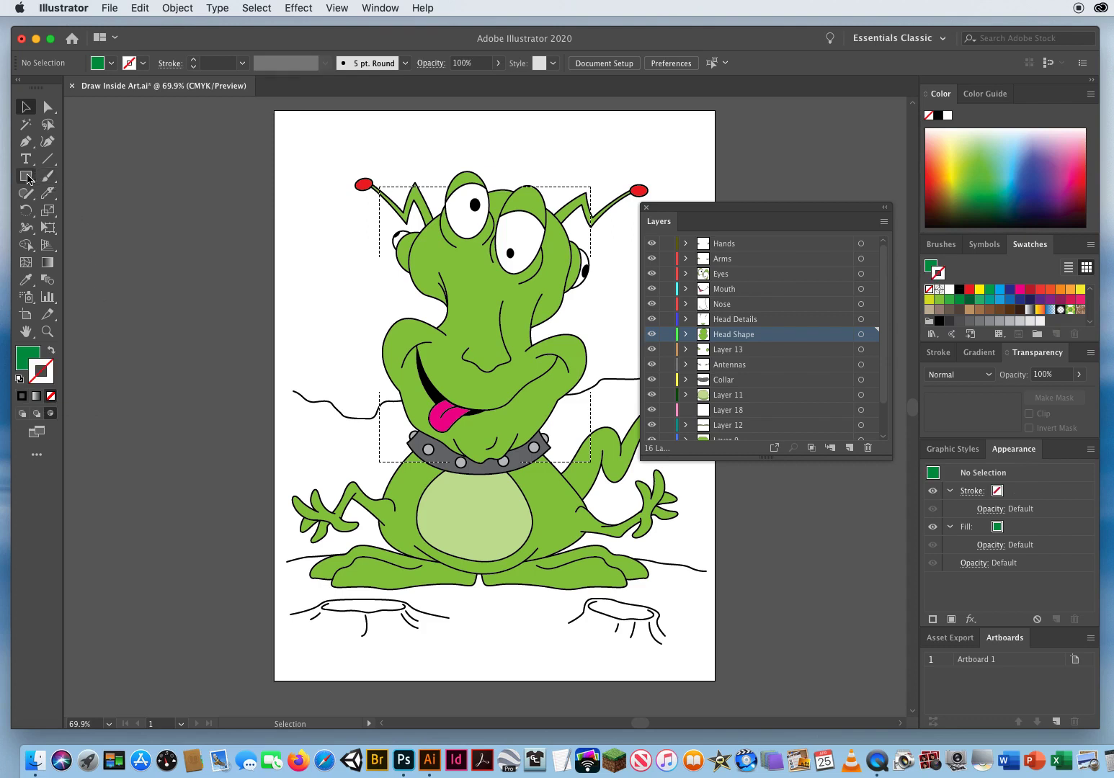
Draw ellipse spots overlapping the head's left cheek edge, about 0.60 by 0.56 in, and right neck edge, about 0.68 by 0.35 in
left_click_drag(26, 176, 95, 216)
left_click_drag(368, 319, 401, 353)
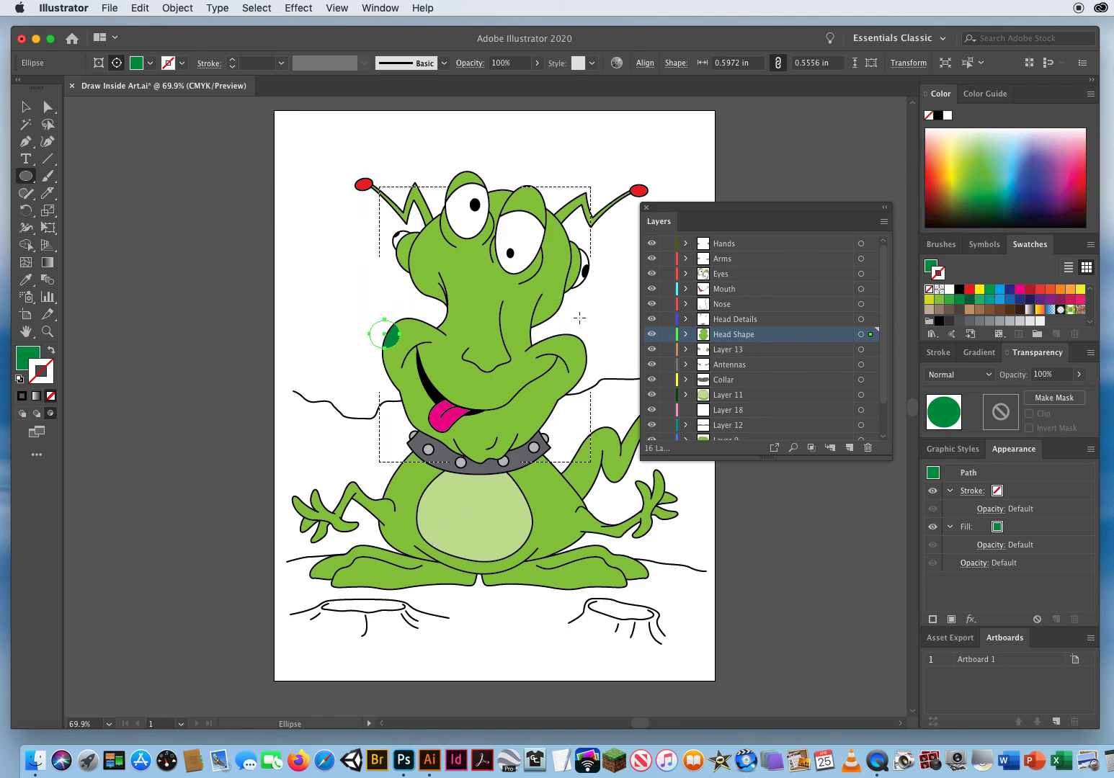
left_click_drag(584, 317, 550, 300)
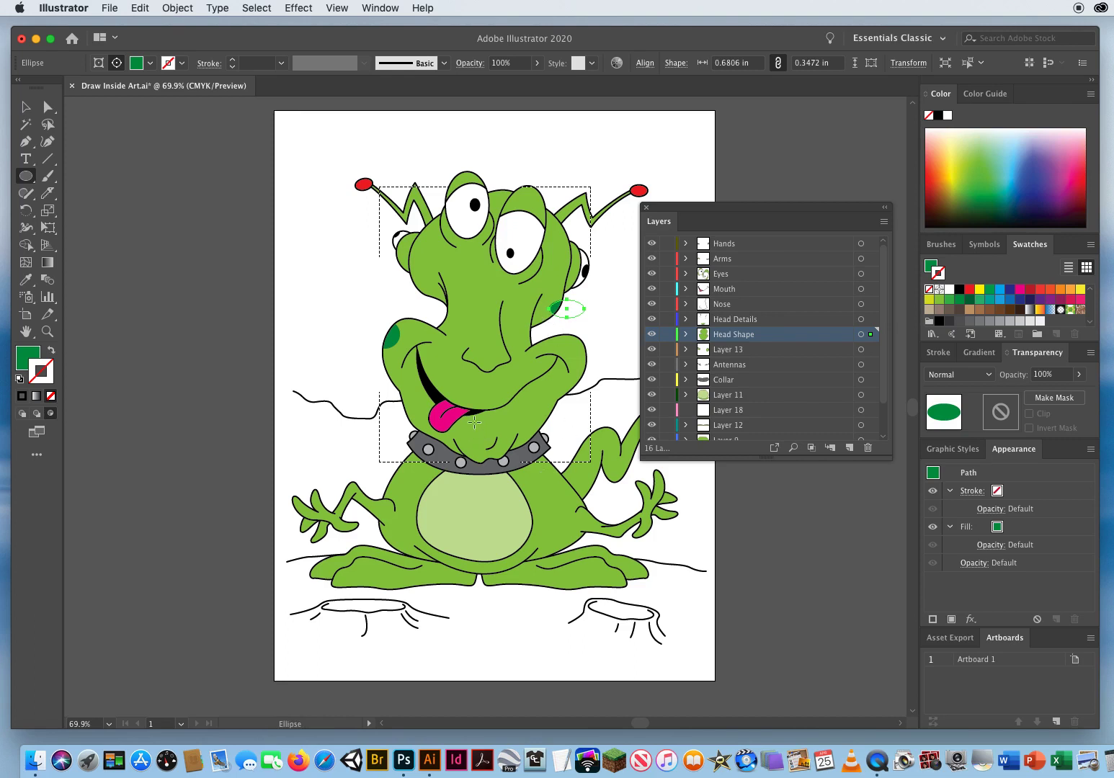
mouse_move(471, 420)
left_mouse_down()
mouse_move(498, 459)
mouse_move(482, 442)
left_mouse_up()
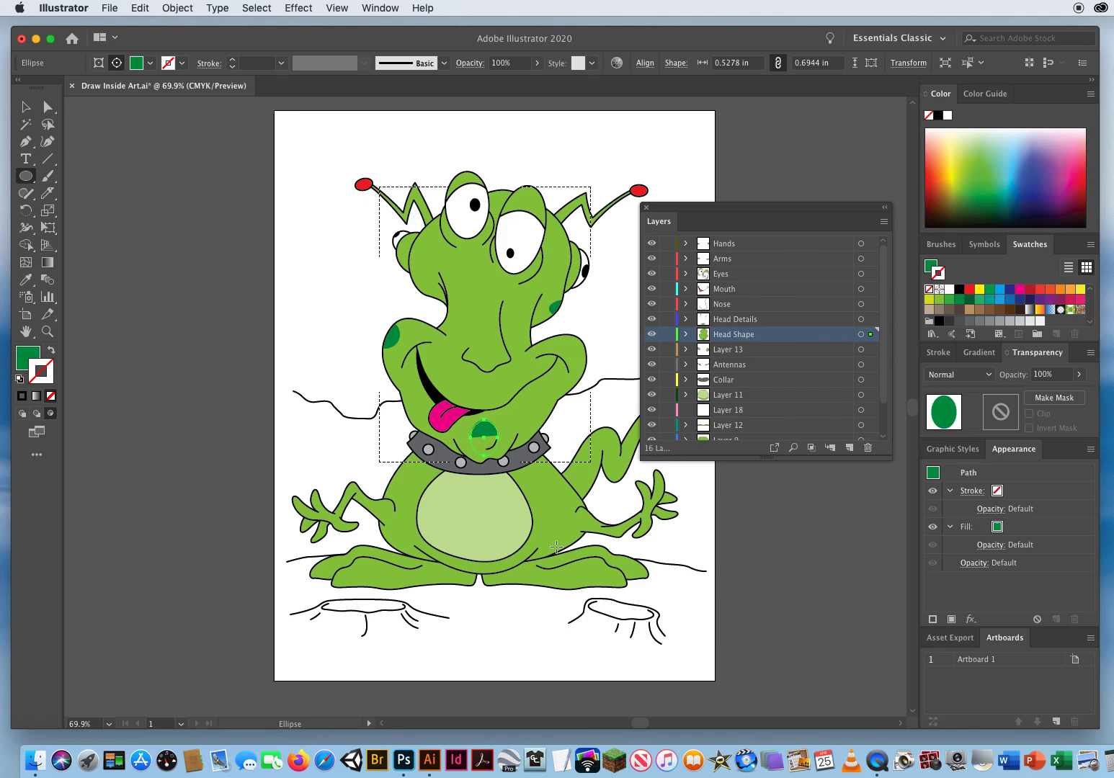
key("Delete")
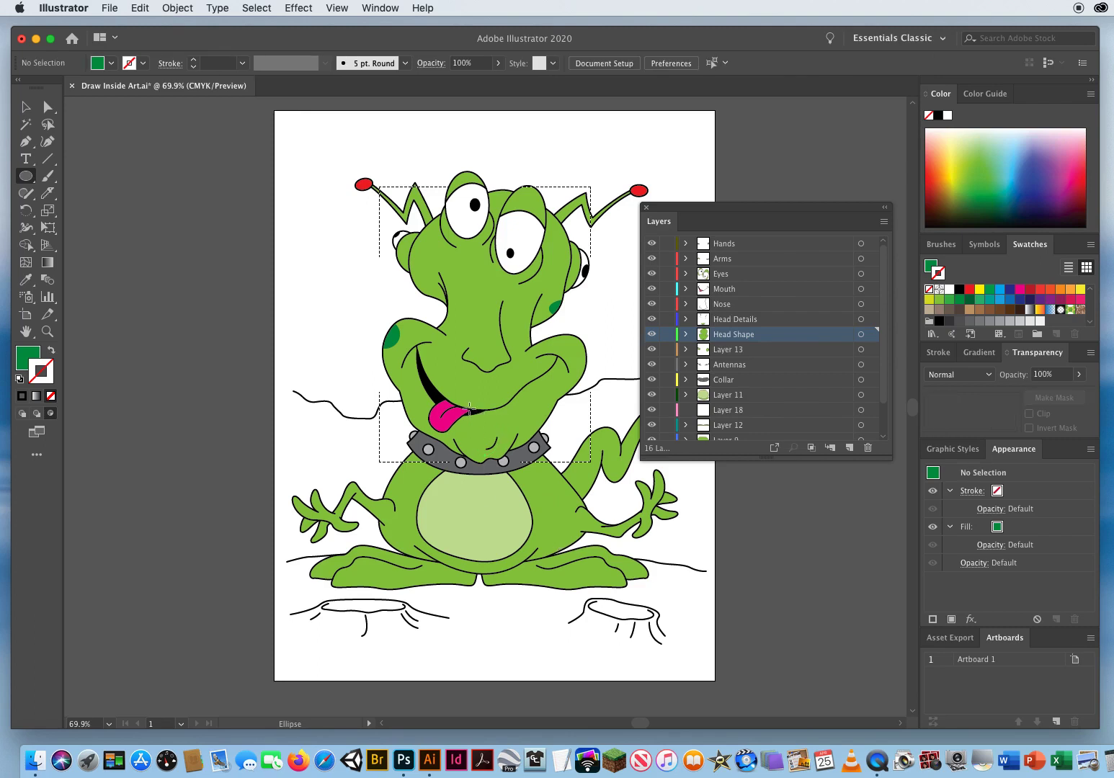
Draw dark green ellipse spots of varied sizes across the chin, both cheeks and the muzzle around the mouth
left_click_drag(489, 429, 553, 442)
mouse_move(500, 393)
left_mouse_down()
mouse_move(519, 412)
mouse_move(587, 395)
left_mouse_up()
mouse_move(567, 341)
left_mouse_down()
mouse_move(587, 360)
mouse_move(542, 346)
mouse_move(553, 355)
mouse_move(519, 382)
left_mouse_up()
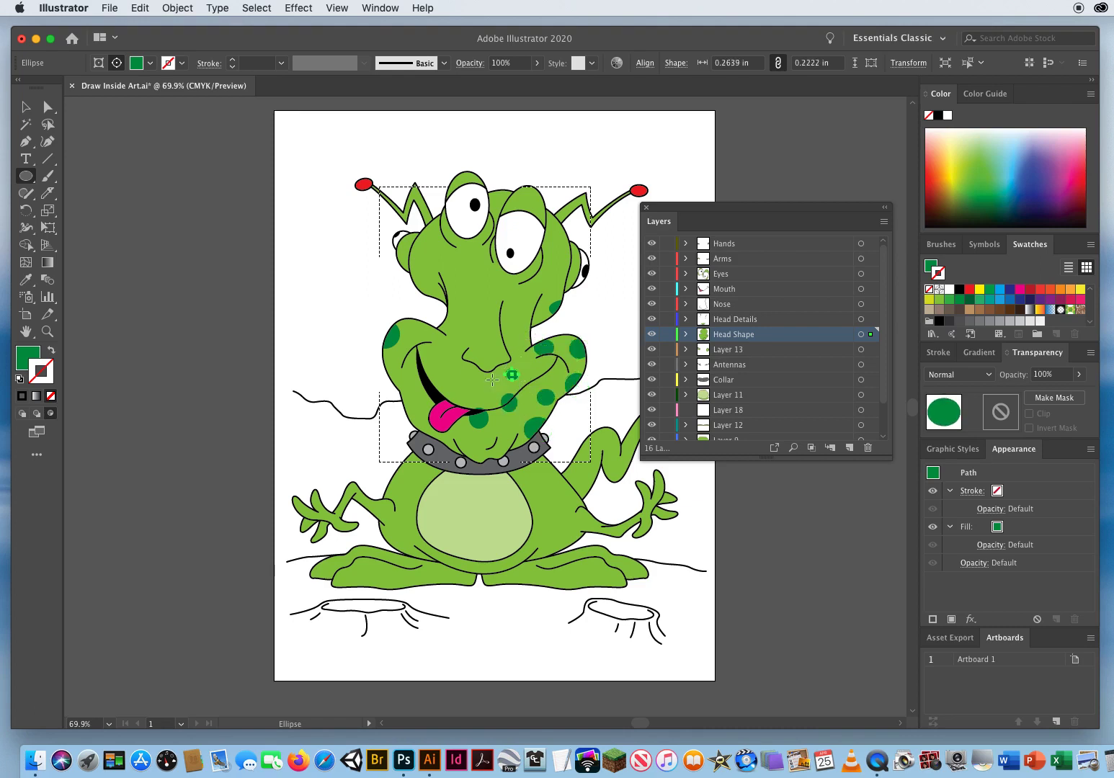
left_click_drag(451, 371, 495, 397)
left_click_drag(426, 343, 451, 368)
mouse_move(372, 375)
left_mouse_down()
mouse_move(408, 393)
mouse_move(391, 429)
mouse_move(441, 445)
left_mouse_up()
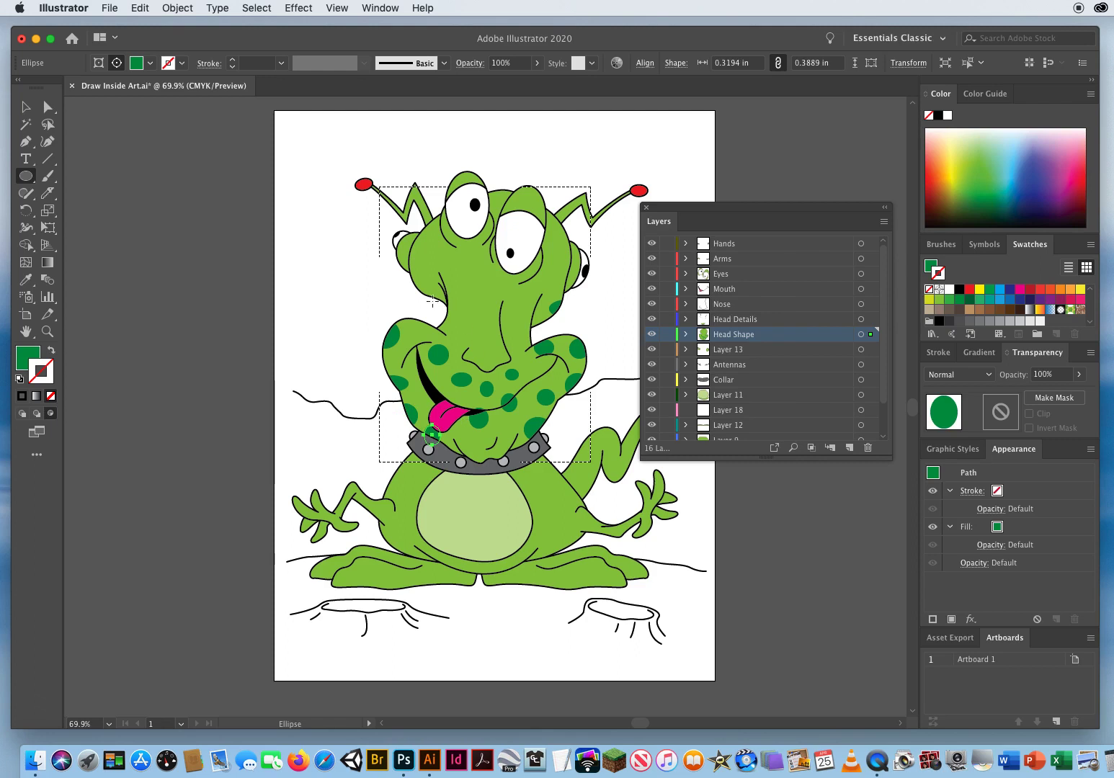
Add dark green ellipse spots up the snout and neck, ending with one about 0.24 by 0.40 in between the eyes
mouse_move(445, 305)
left_mouse_down()
mouse_move(460, 325)
mouse_move(489, 318)
mouse_move(485, 346)
left_mouse_up()
left_click_drag(517, 302, 536, 321)
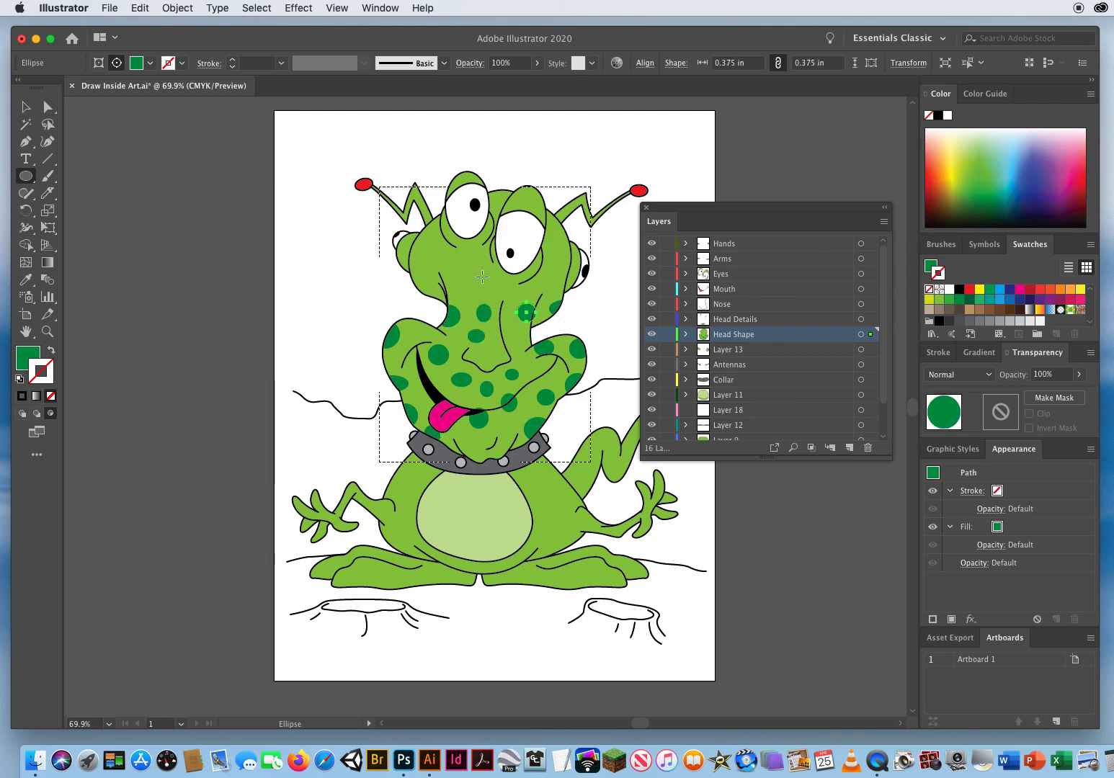
mouse_move(482, 276)
left_mouse_down()
mouse_move(500, 294)
mouse_move(459, 283)
mouse_move(466, 291)
left_mouse_up()
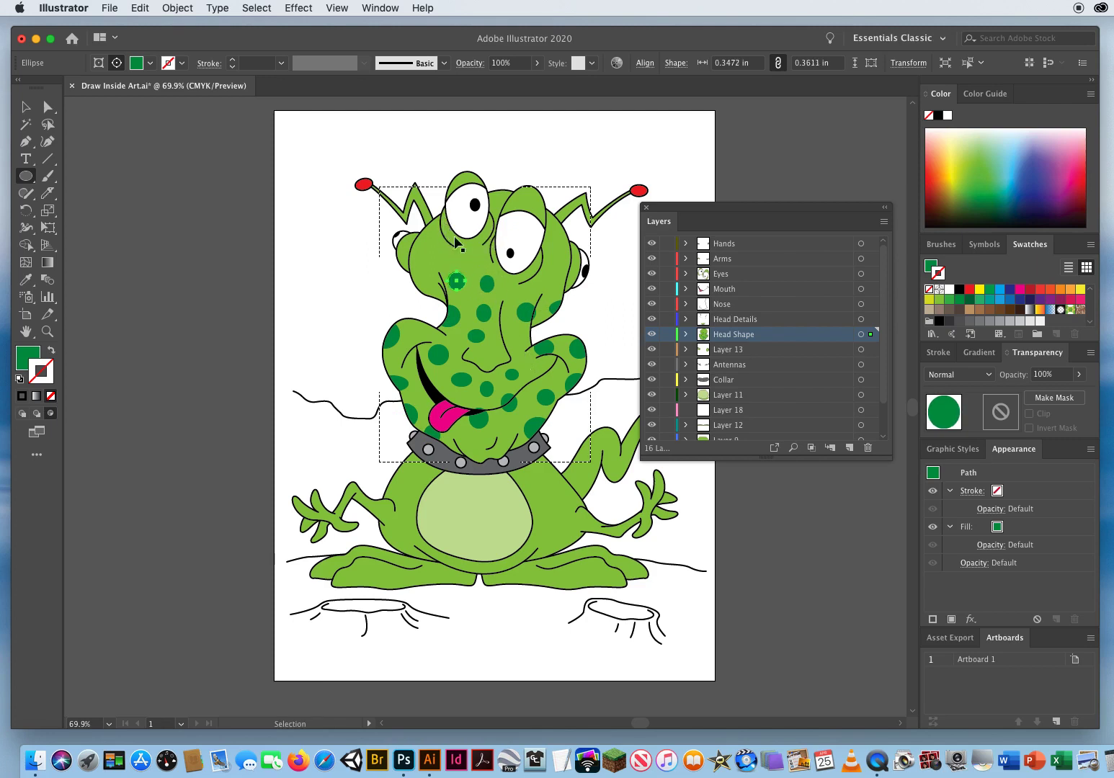
left_click_drag(462, 258, 492, 224)
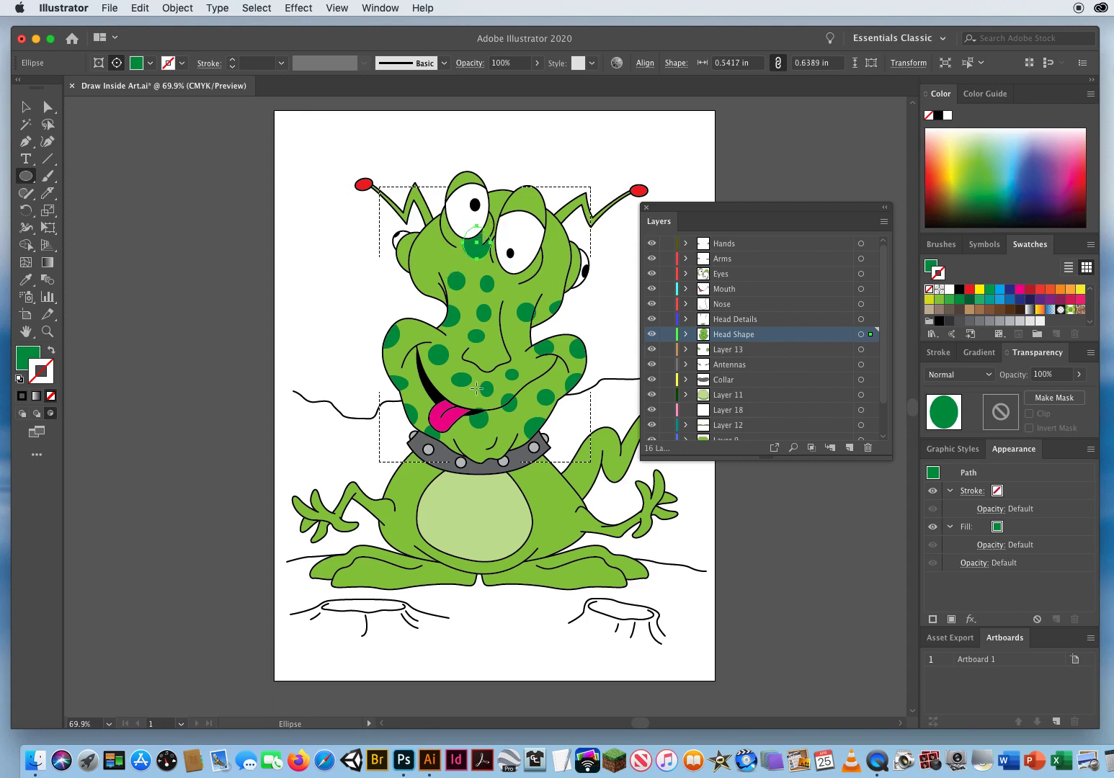
key("super+shift+a")
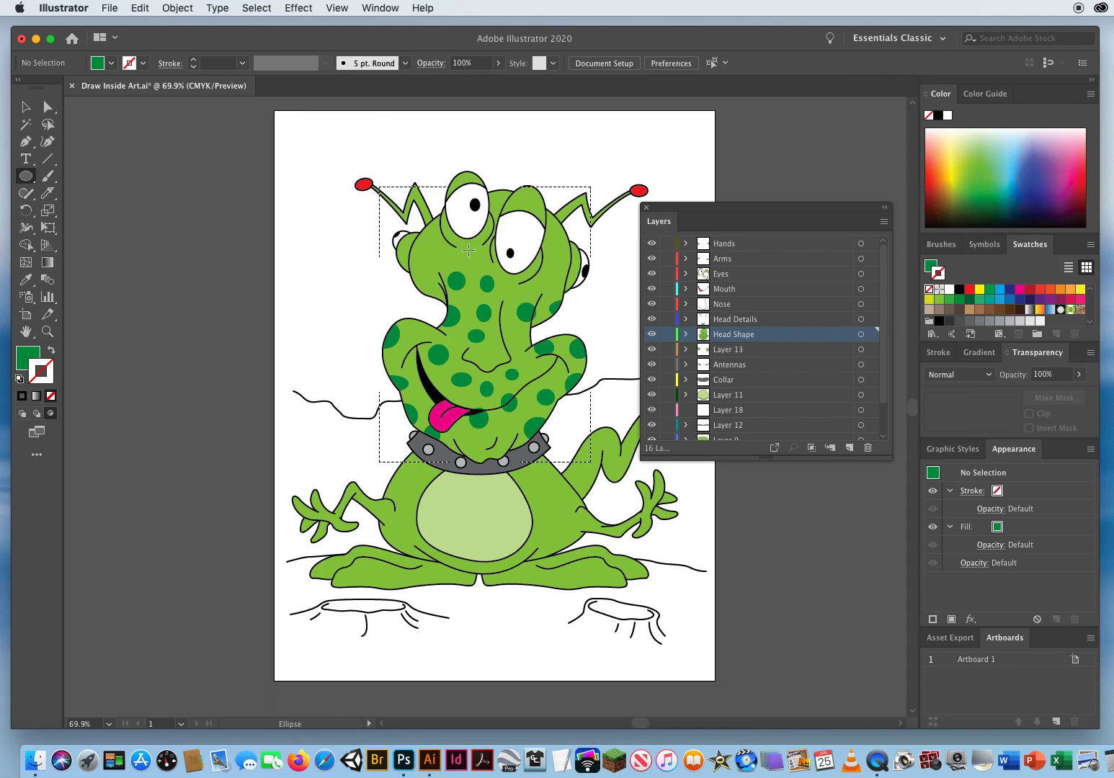
left_click_drag(463, 243, 477, 264)
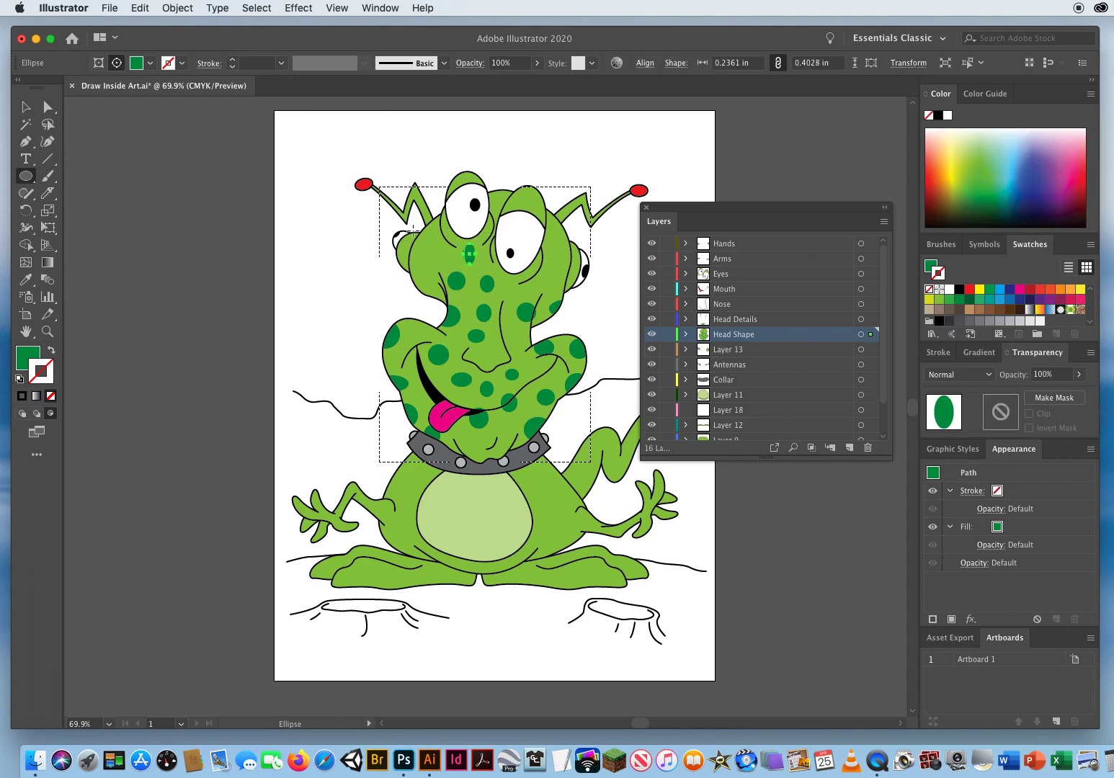
Add dark green ellipse spots along both sides of the upper head, on its crown and beside the nose
mouse_move(415, 231)
left_mouse_down()
mouse_move(445, 251)
mouse_move(404, 300)
left_mouse_up()
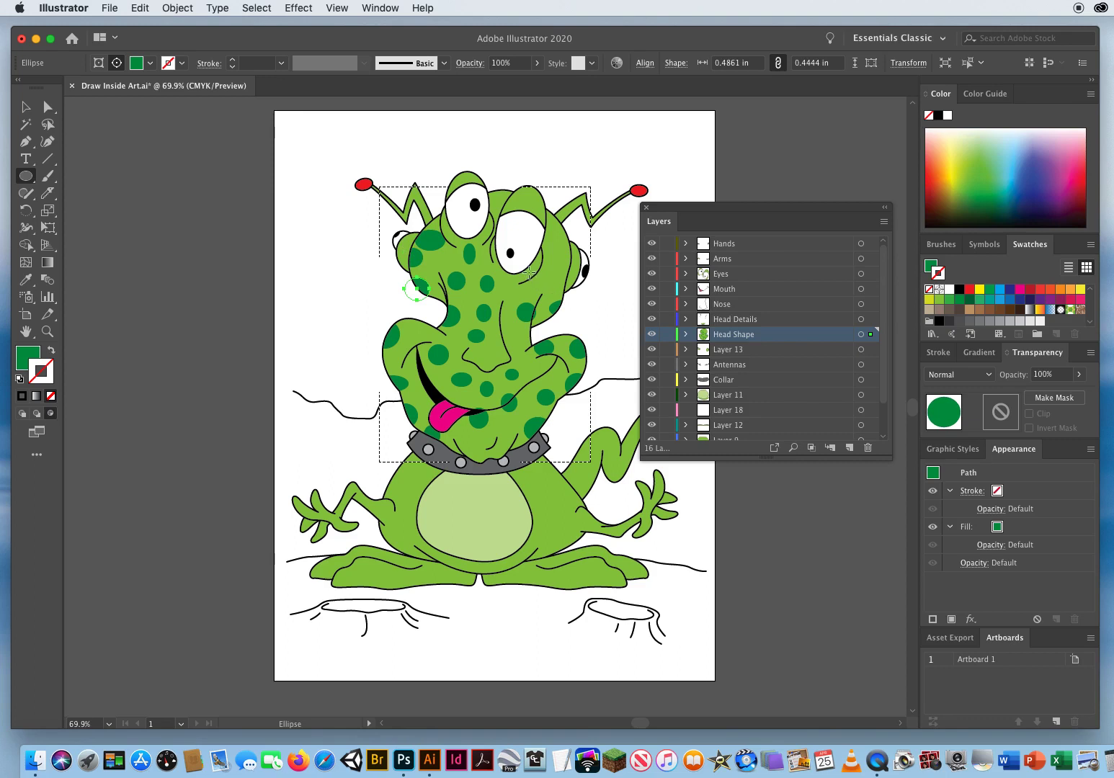
mouse_move(550, 265)
left_mouse_down()
mouse_move(567, 280)
mouse_move(576, 249)
left_mouse_up()
left_click_drag(505, 182, 492, 203)
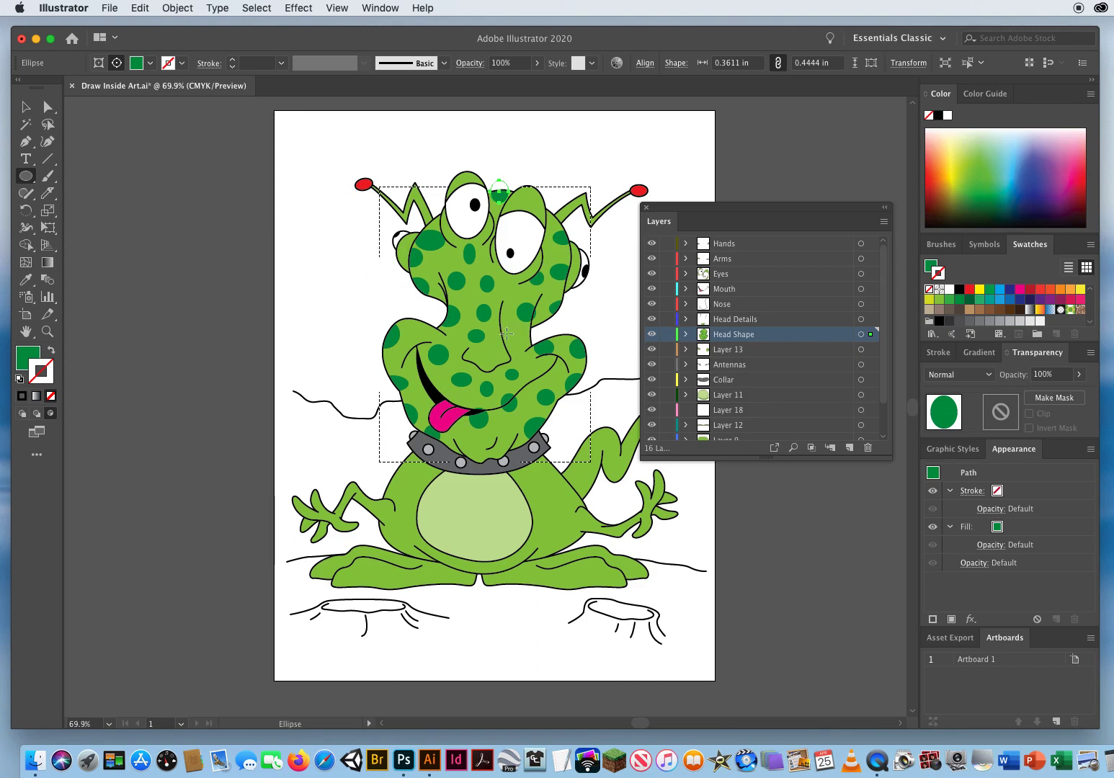
left_click_drag(507, 333, 520, 348)
Exit Draw Inside mode on the head shape and deselect its spots
left_click_drag(686, 209, 739, 205)
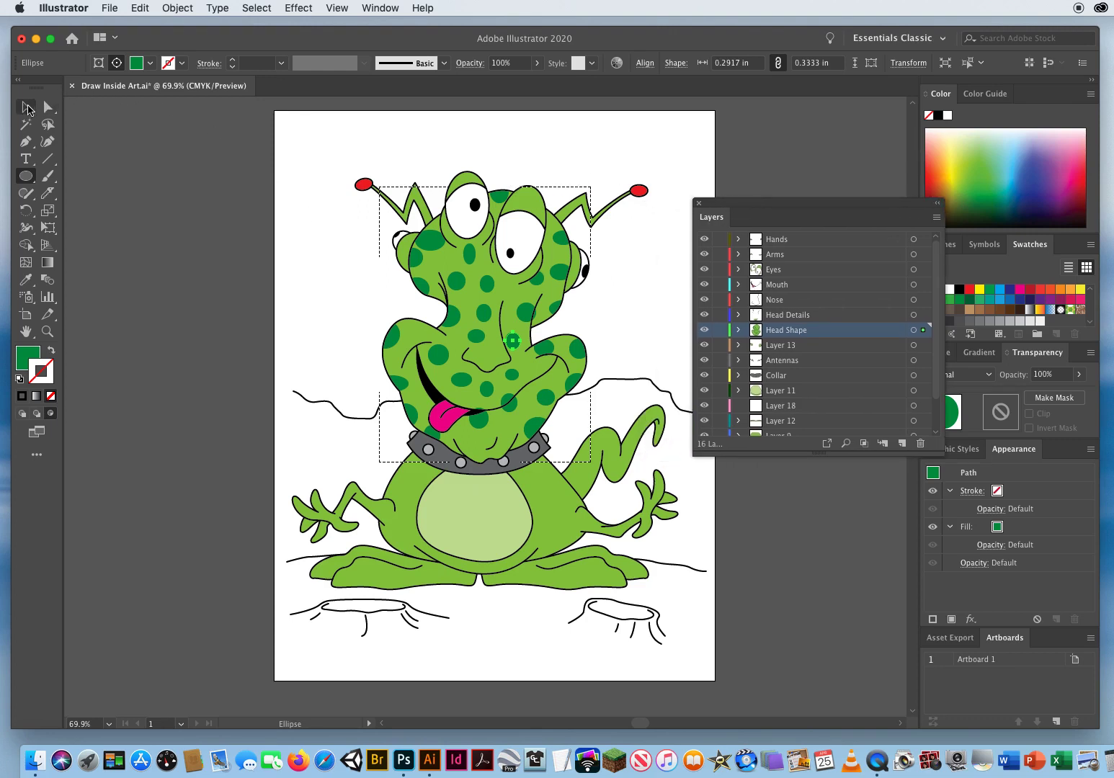
left_click(28, 108)
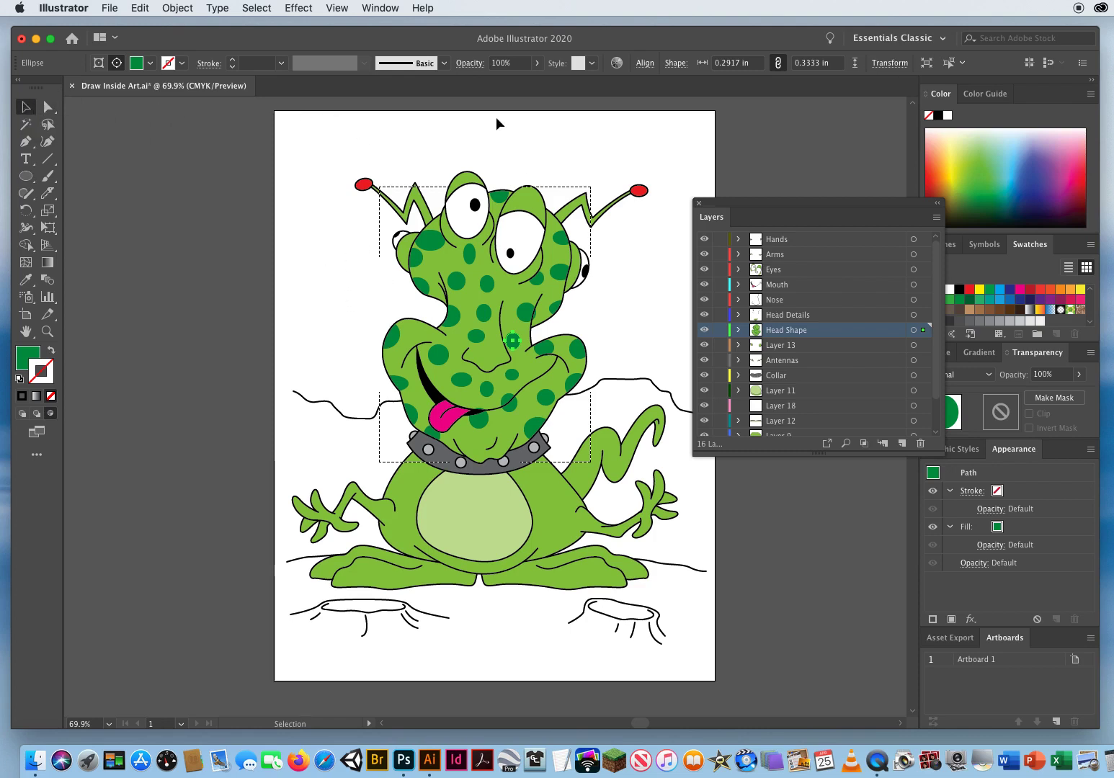
left_click(308, 190)
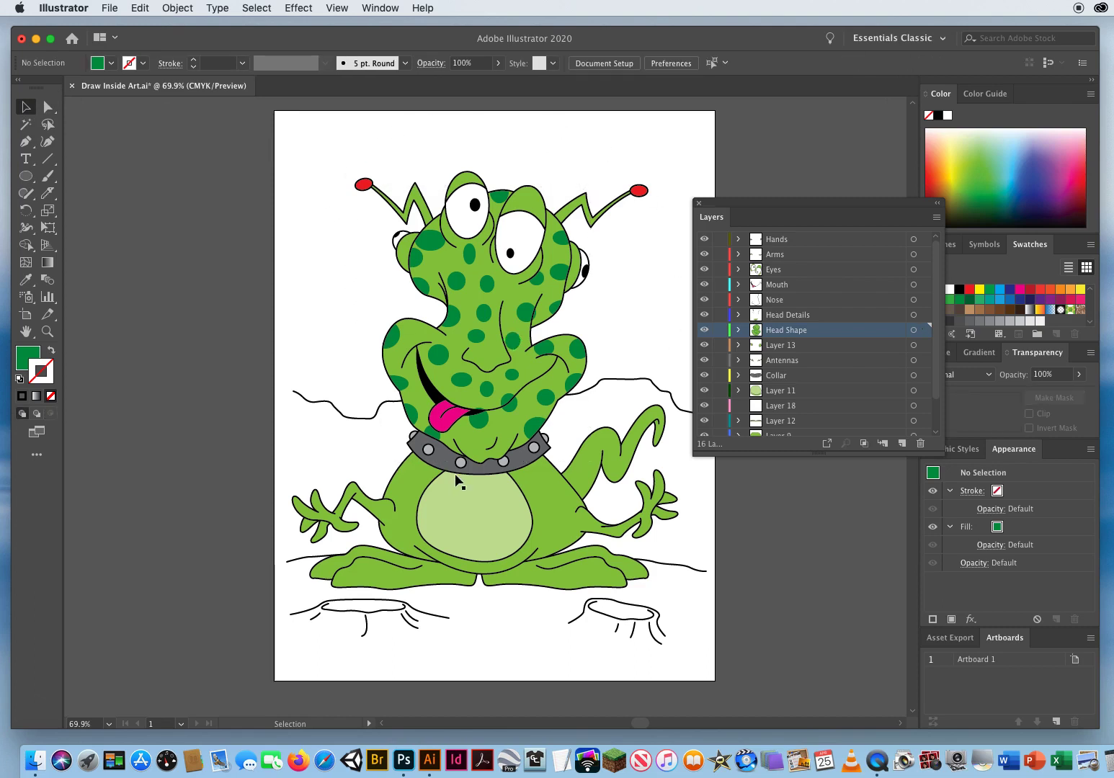
Draw a test ellipse about 3.19 by 2.61 in across the head's left edge in normal drawing mode, and delete it
left_click(26, 175)
left_click_drag(312, 218, 479, 354)
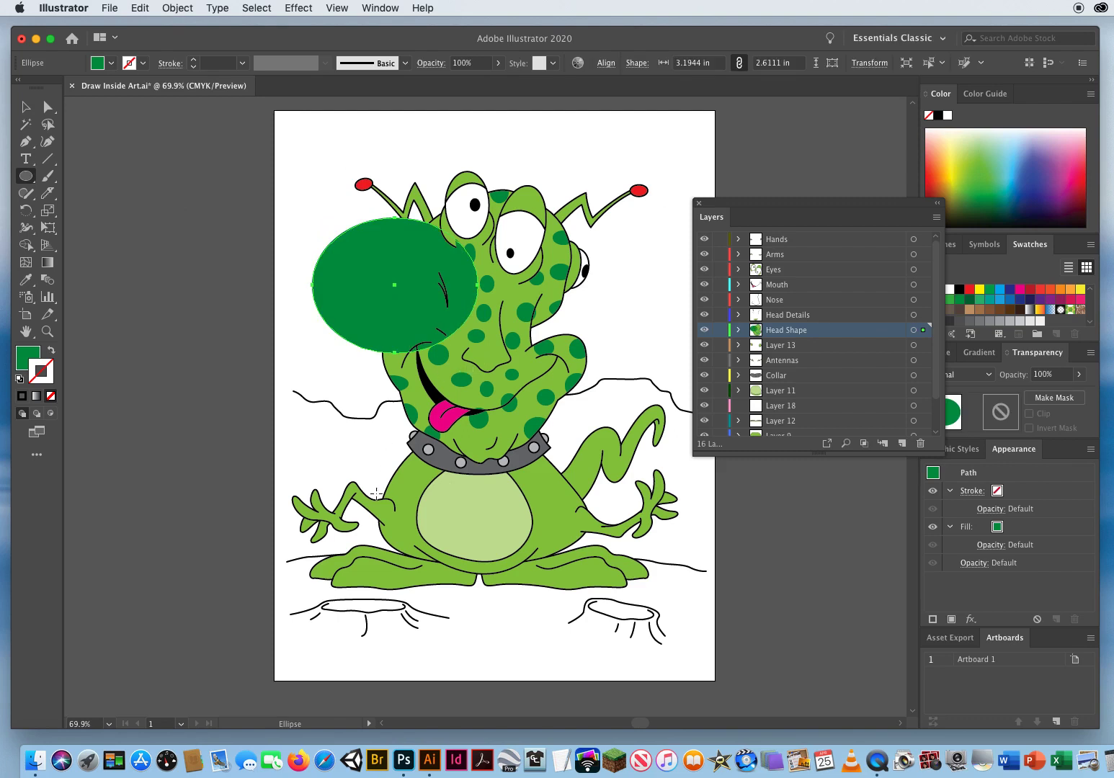
key("Delete")
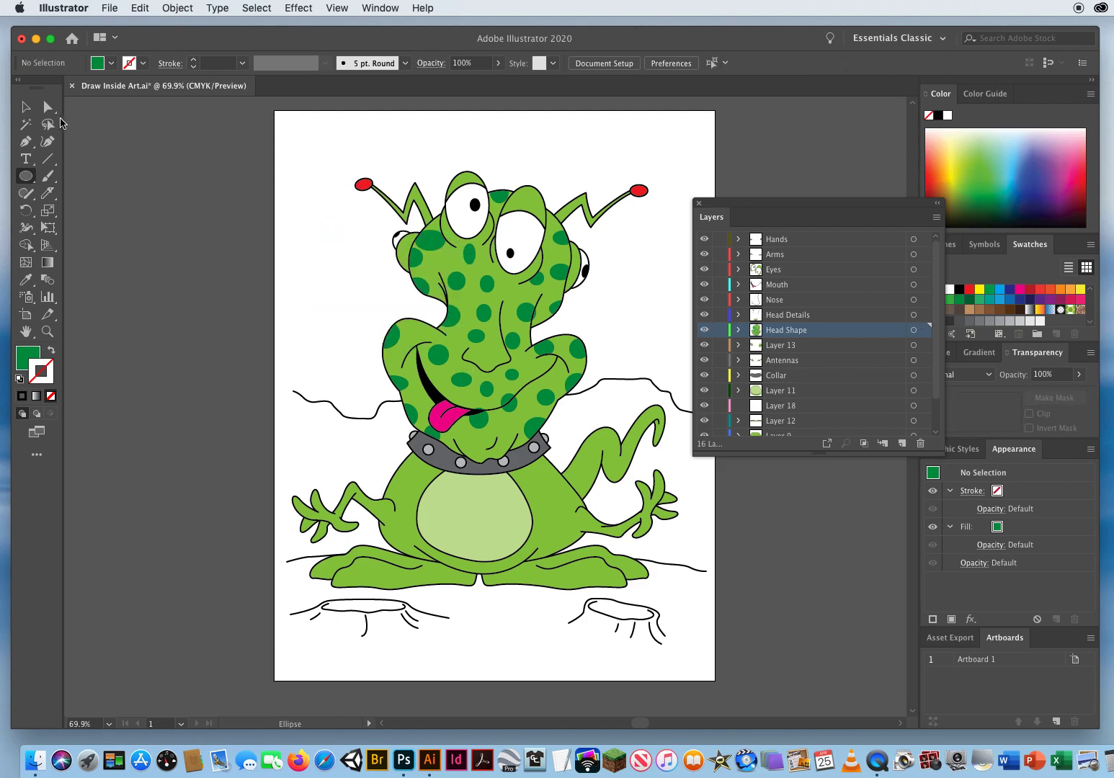
Activate Draw Inside mode for the creature's green tail shape and deselect the shape
left_click(26, 109)
left_click(48, 331)
left_click(557, 443)
left_click(507, 432)
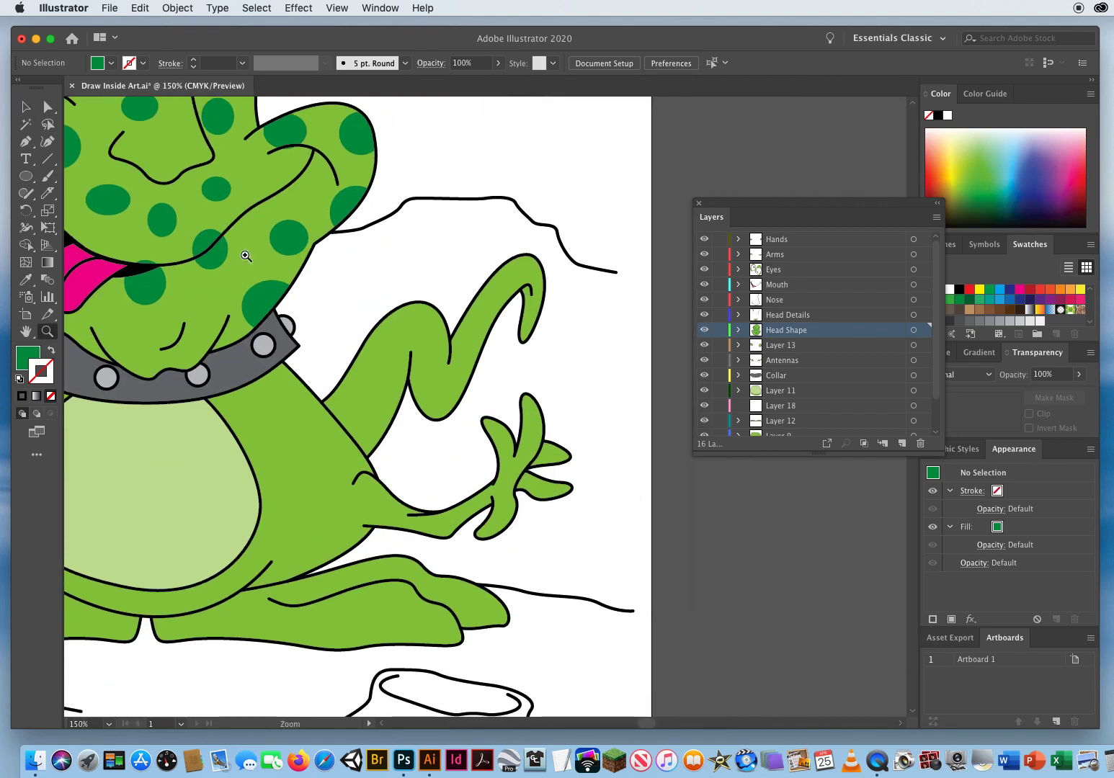
left_click(29, 106)
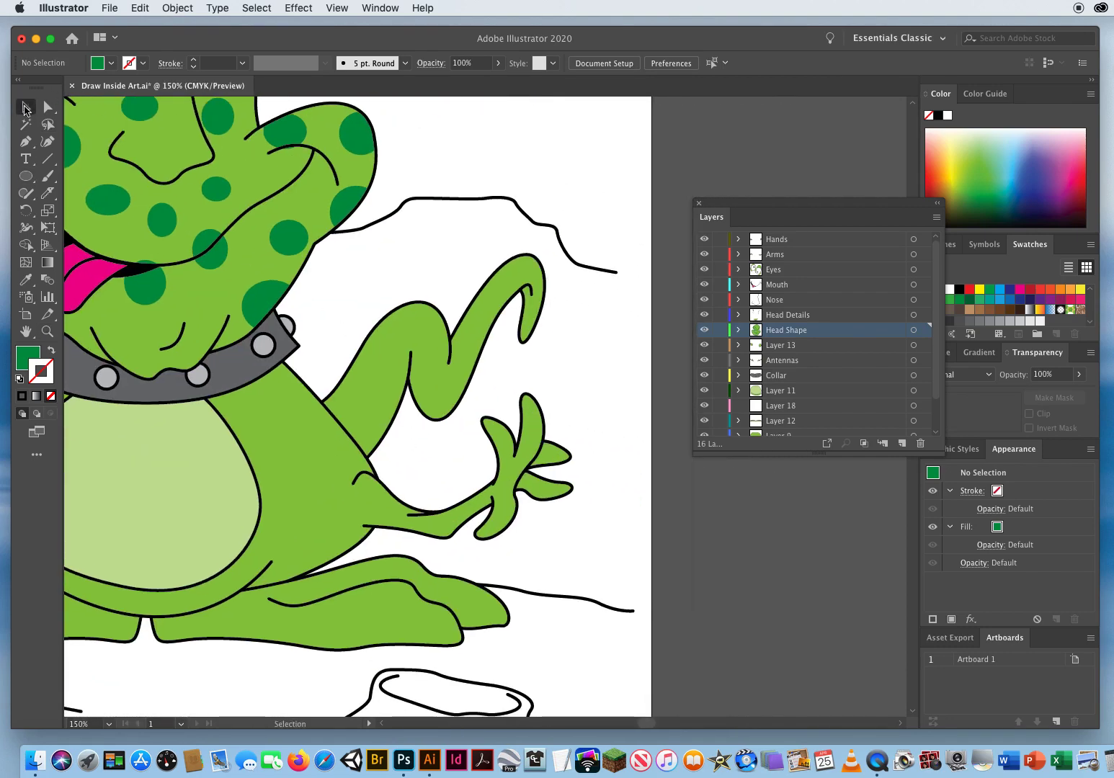
left_click(392, 325)
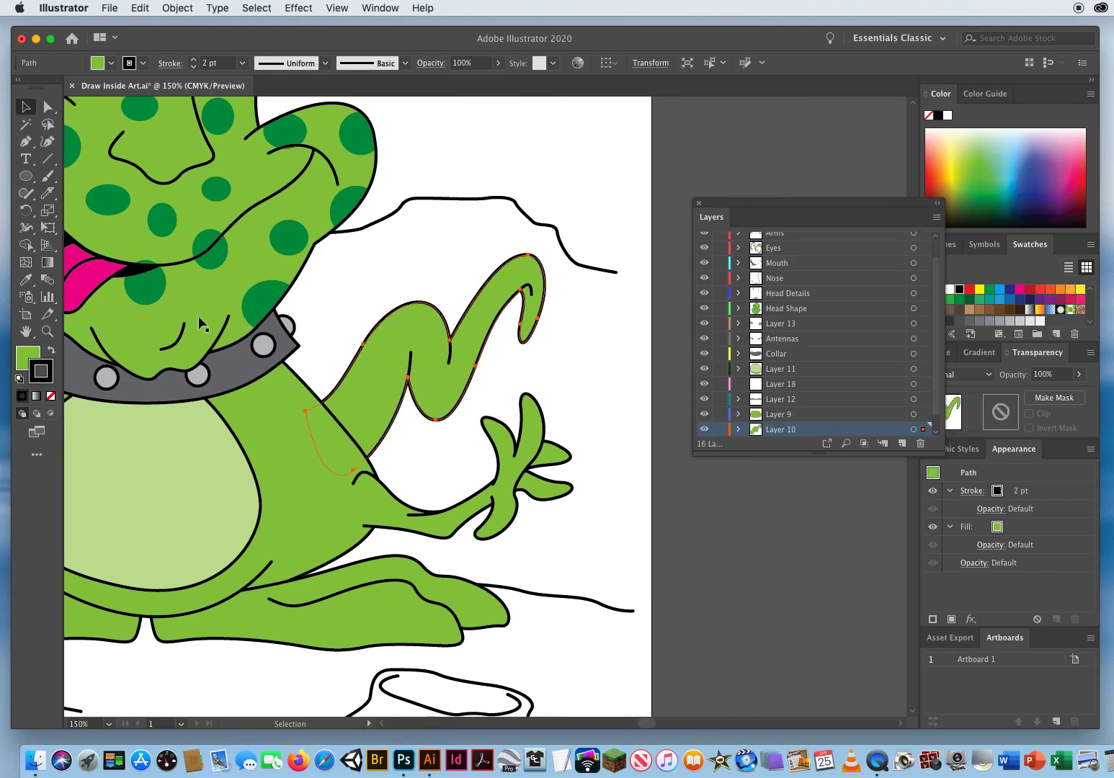
left_click(26, 353)
left_click(50, 415)
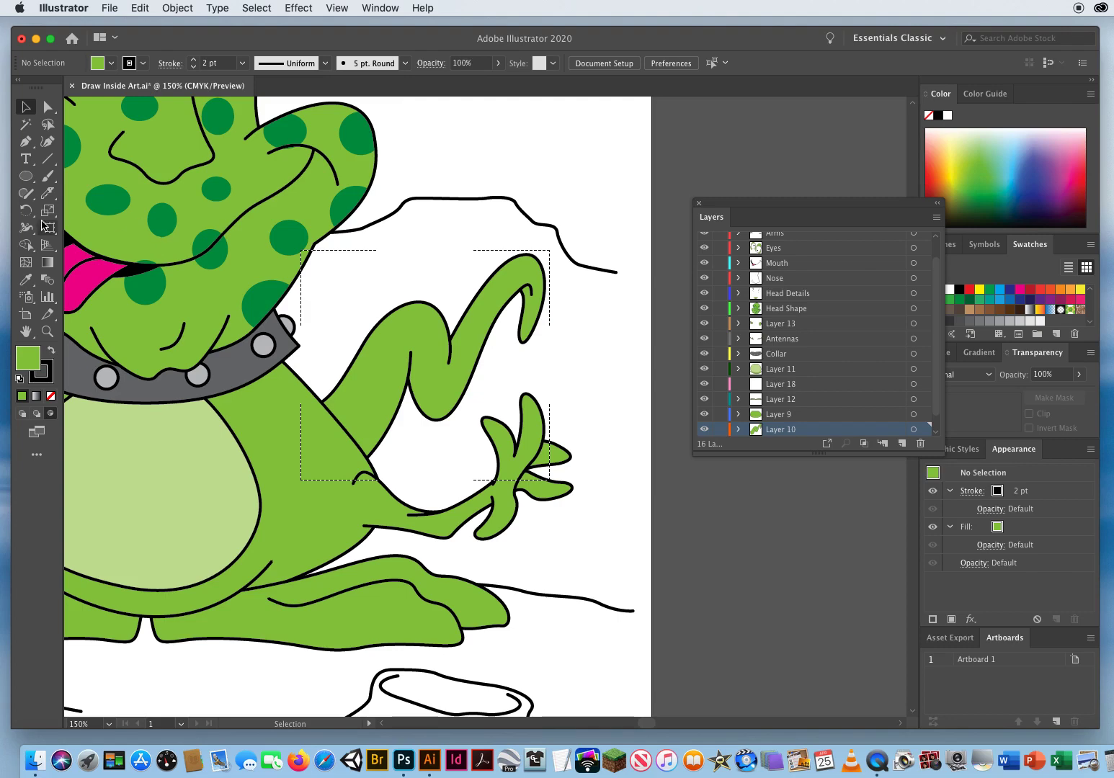
Sample the dark green from a head spot and add two ellipse spots at the base of the tail, the lower about 0.34 by 0.37 in
left_click(26, 280)
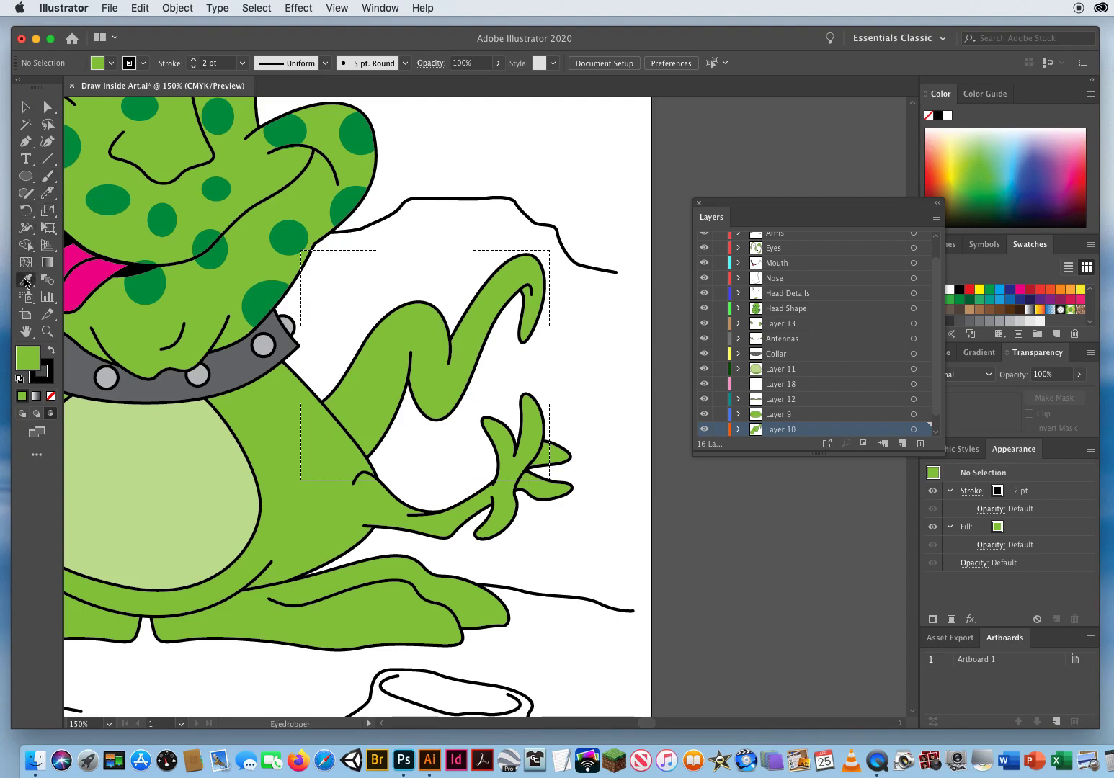
left_click(119, 196)
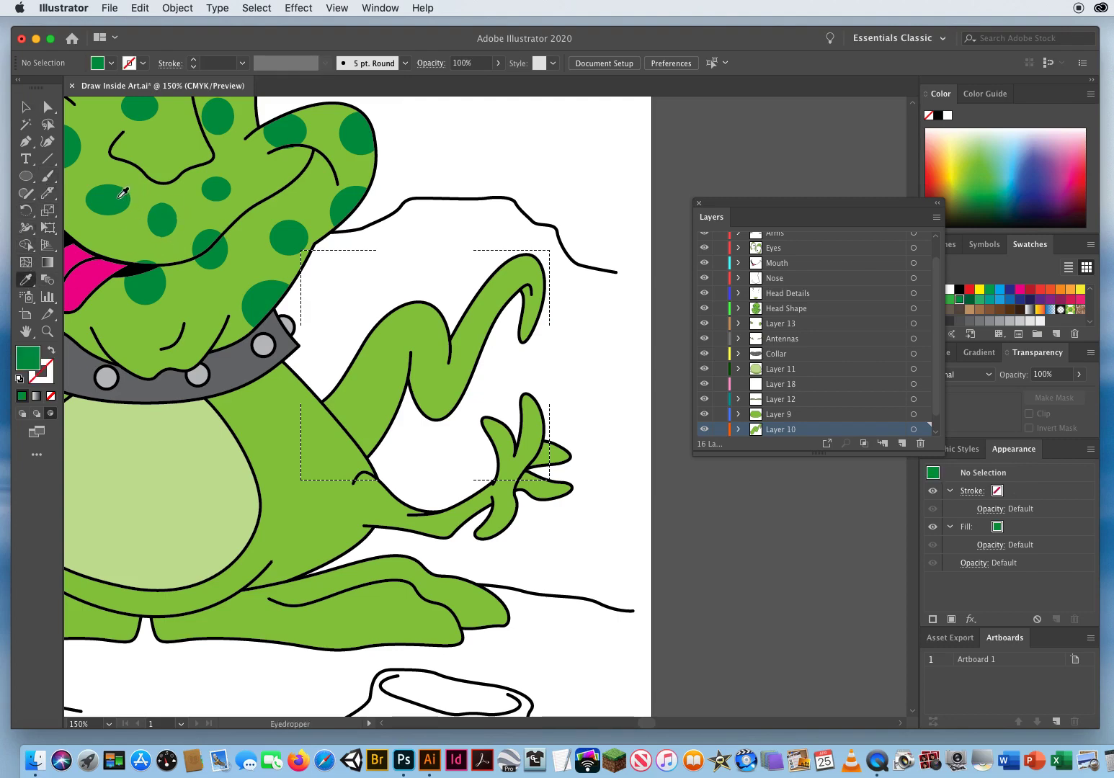
left_click(26, 176)
left_click_drag(320, 376, 358, 409)
left_click_drag(397, 459, 398, 461)
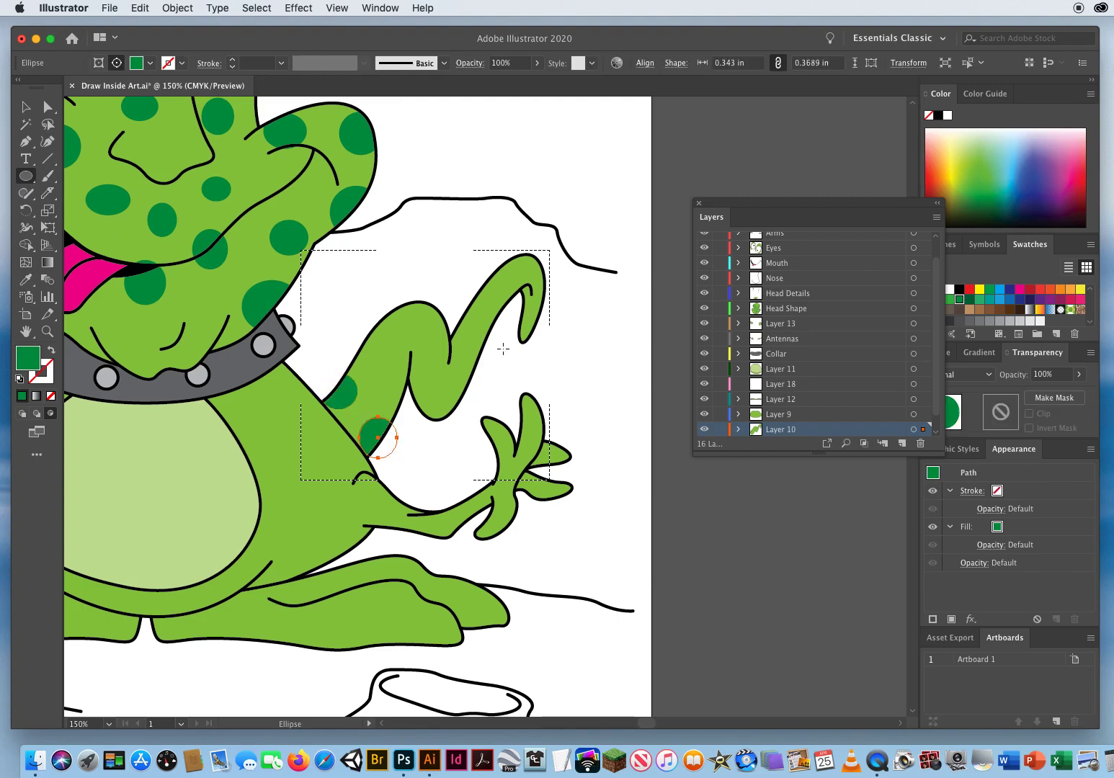
Add dark green ellipse spots from the tail's tip down along its curves, and exit Draw Inside mode on the tail
left_click_drag(478, 233, 521, 281)
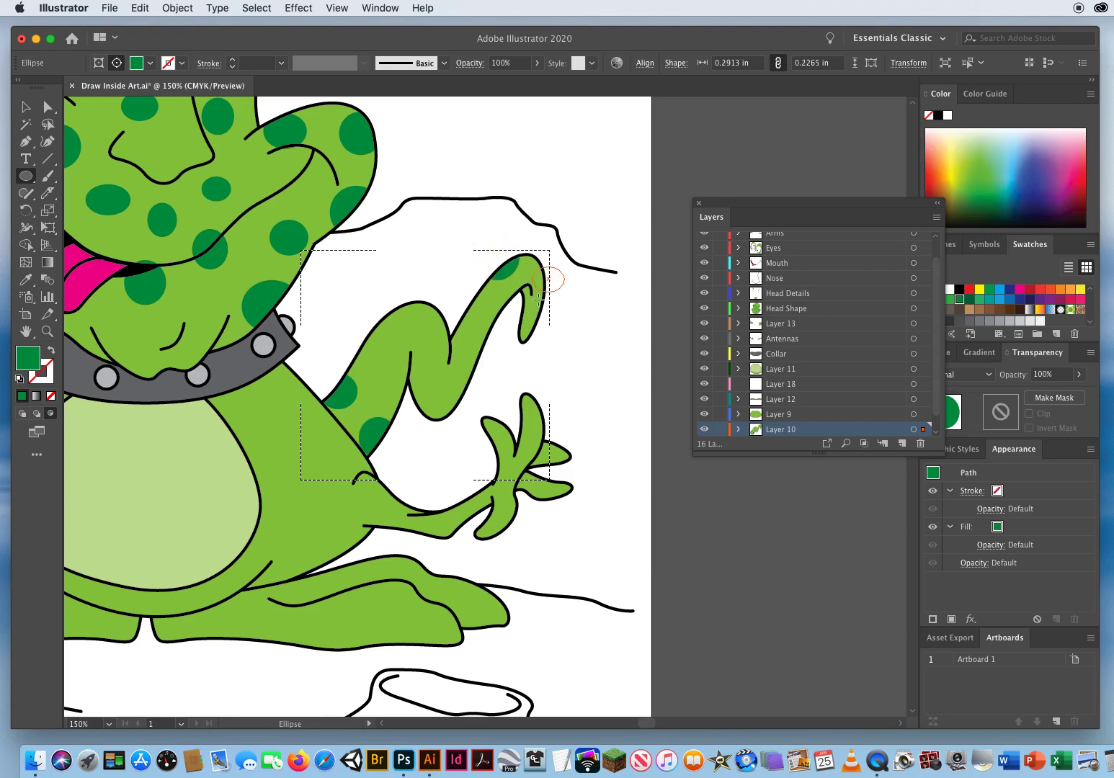
left_click_drag(508, 360, 541, 321)
left_click_drag(462, 283, 495, 315)
left_click_drag(499, 356, 462, 329)
mouse_move(469, 416)
left_mouse_down()
mouse_move(435, 368)
mouse_move(425, 388)
left_mouse_up()
left_click_drag(435, 292, 459, 336)
left_click_drag(374, 295, 430, 329)
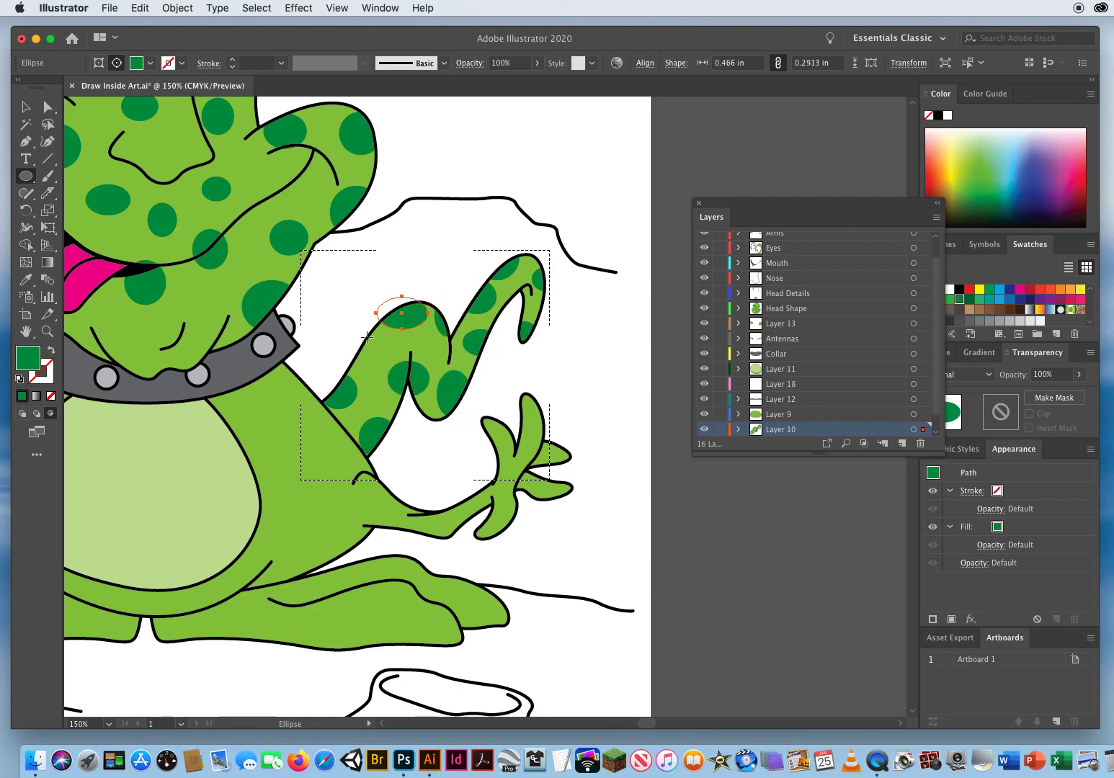
left_click_drag(349, 333, 383, 365)
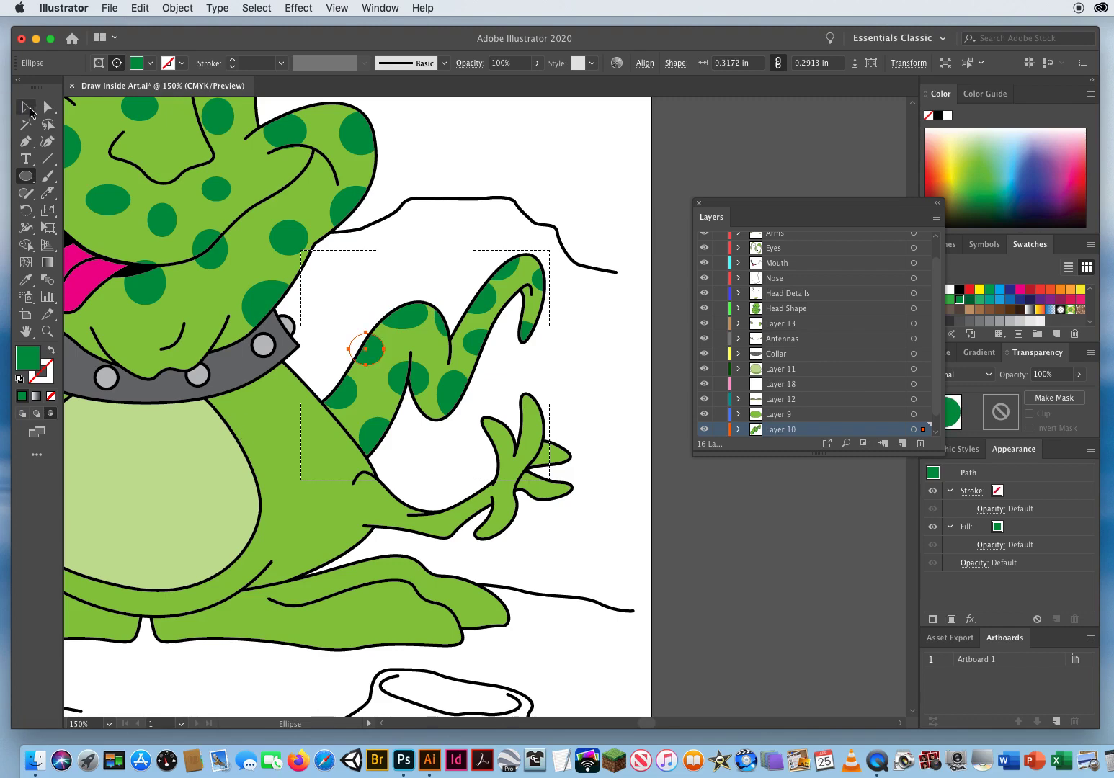
key("v")
left_click(583, 192)
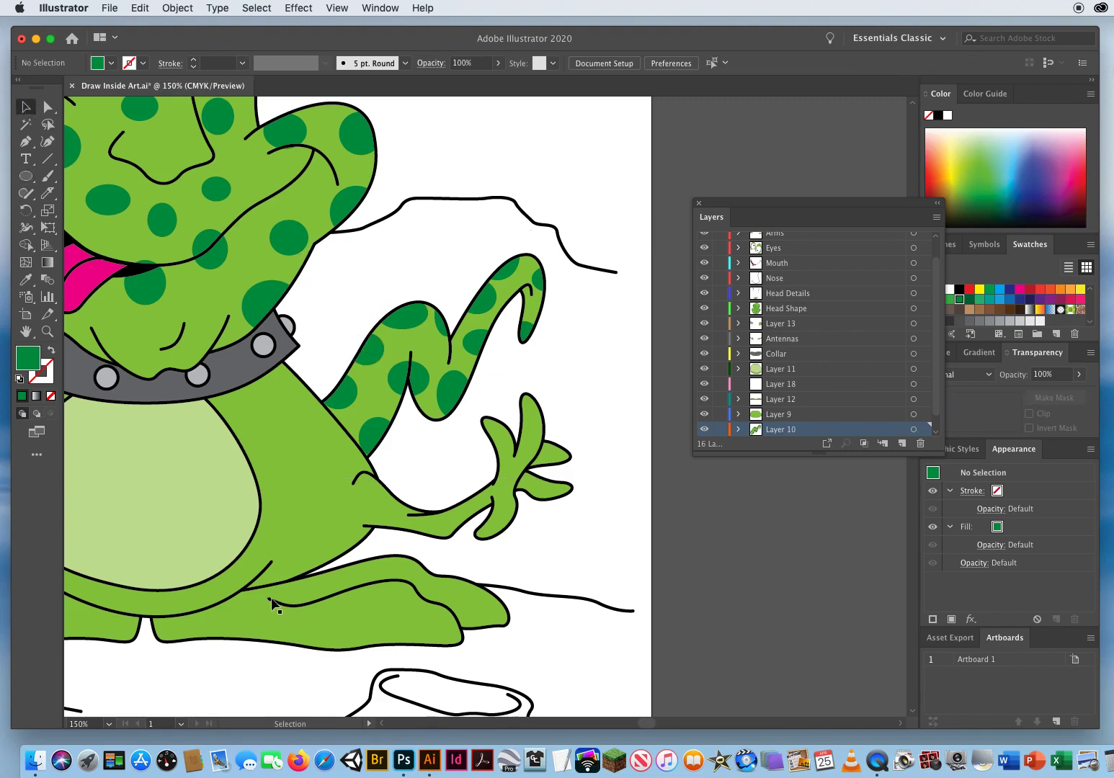
Activate Draw Inside mode for the creature's green body shape on Layer 9 and deselect the shape
left_click_drag(258, 547, 516, 502)
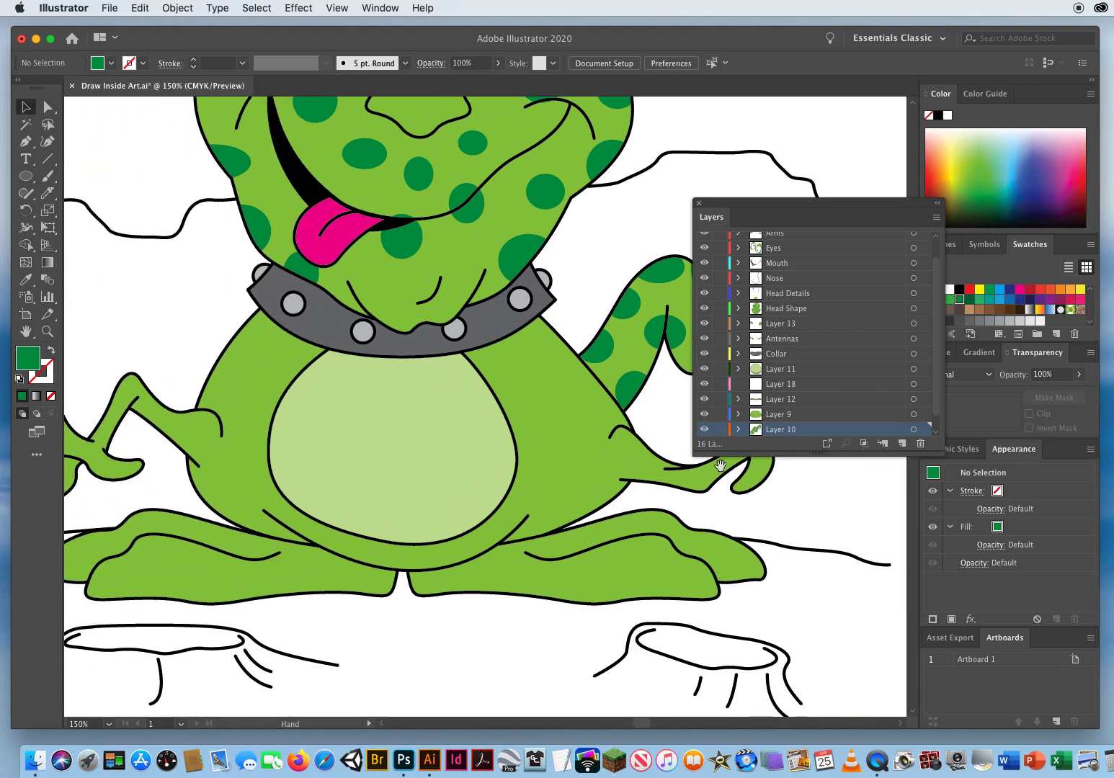
left_click_drag(721, 216, 833, 235)
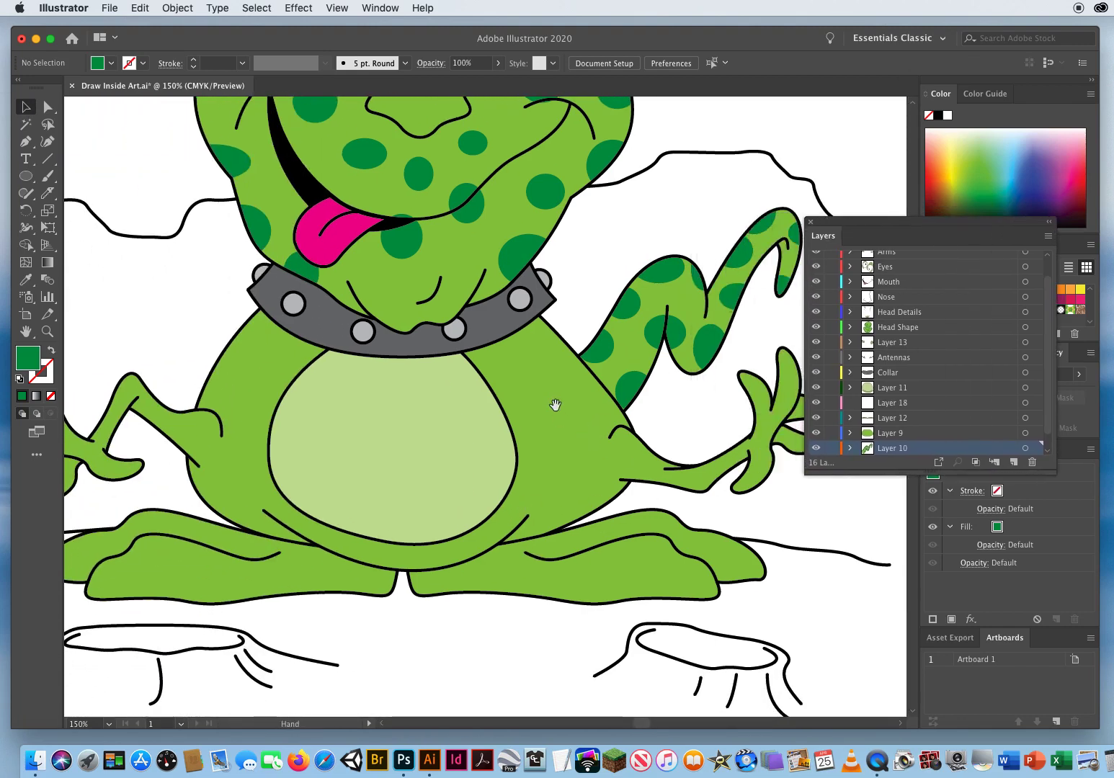
left_click_drag(554, 405, 616, 375)
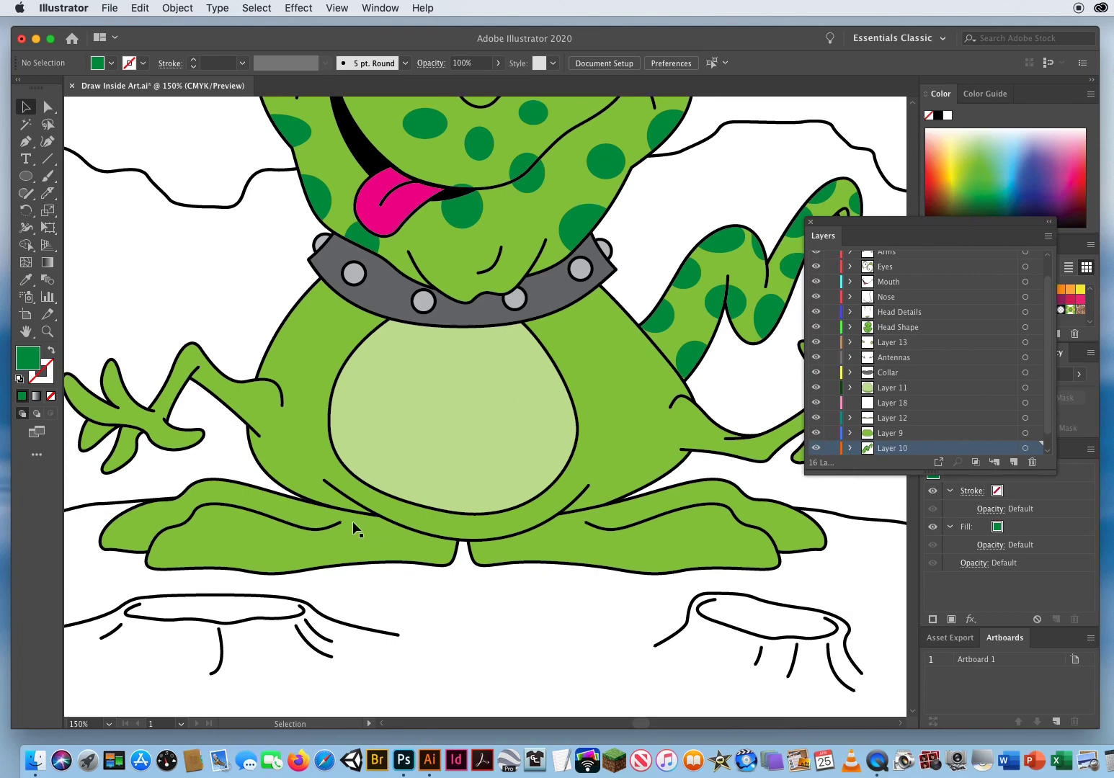
left_click(467, 532)
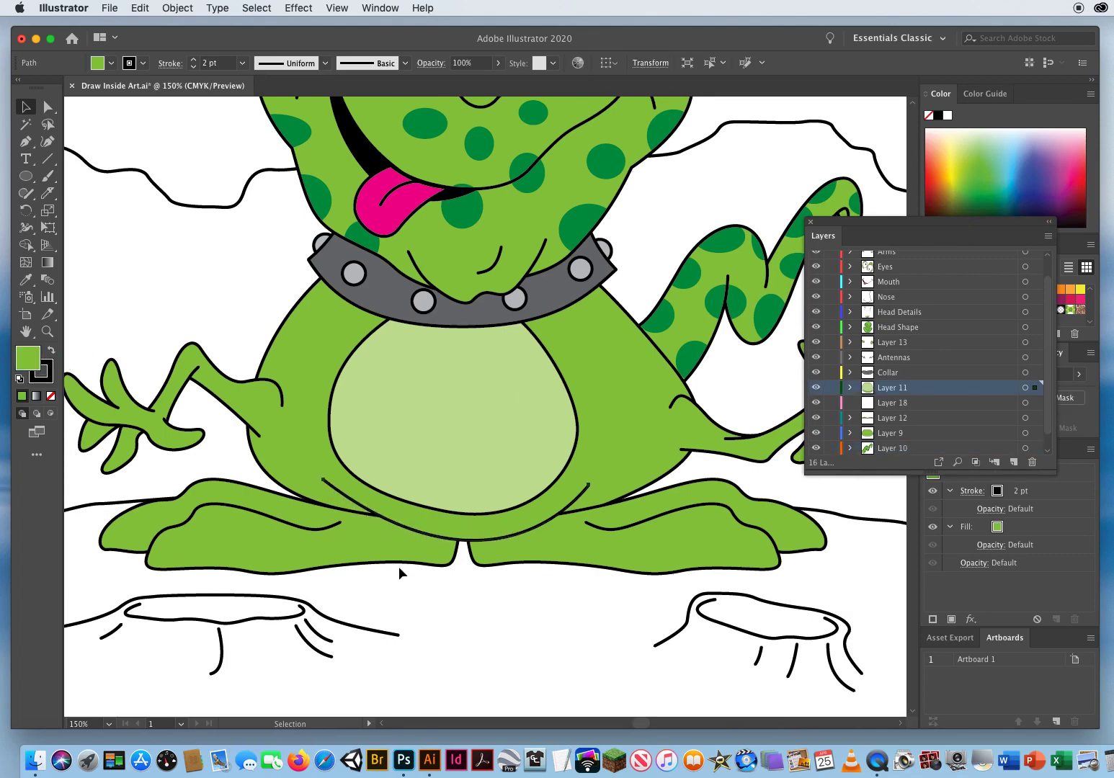
left_click(441, 609)
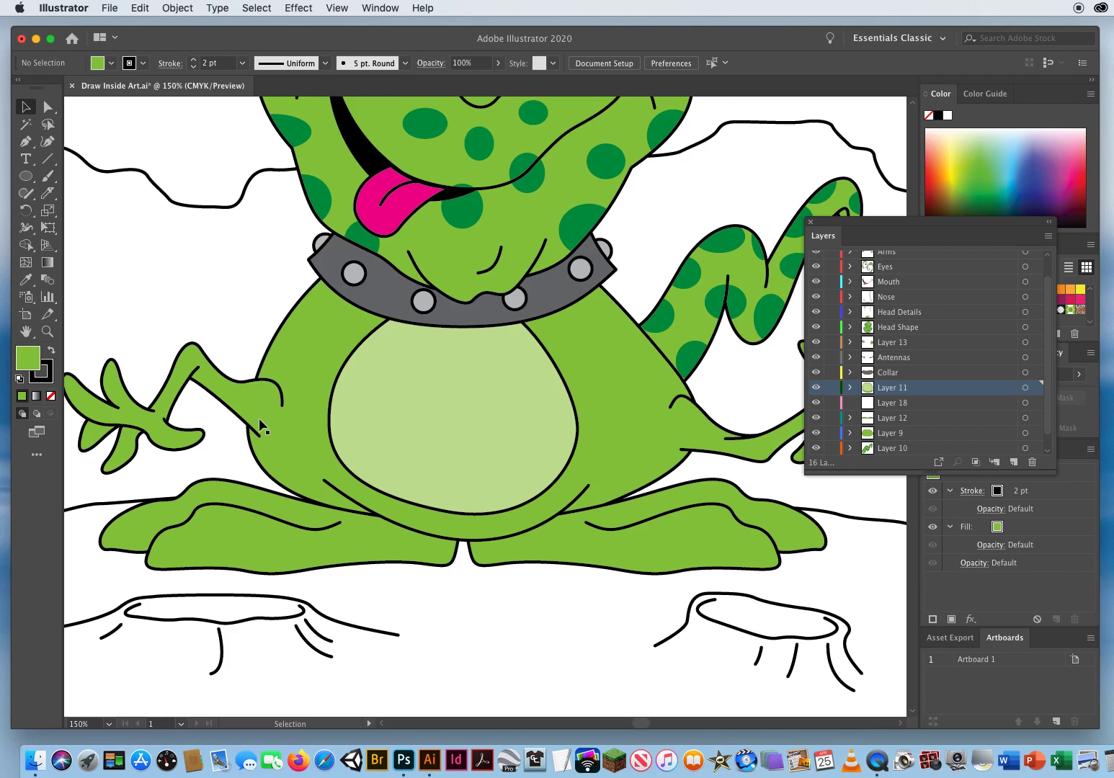
left_click(304, 314)
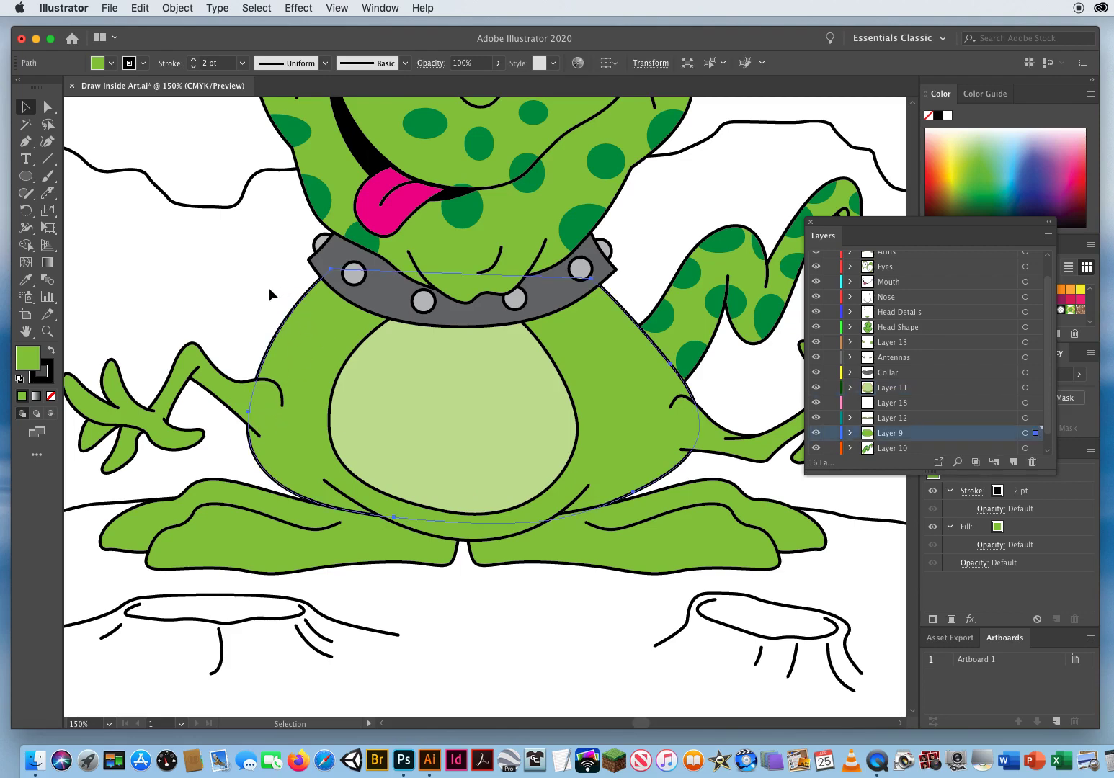
left_click(50, 414)
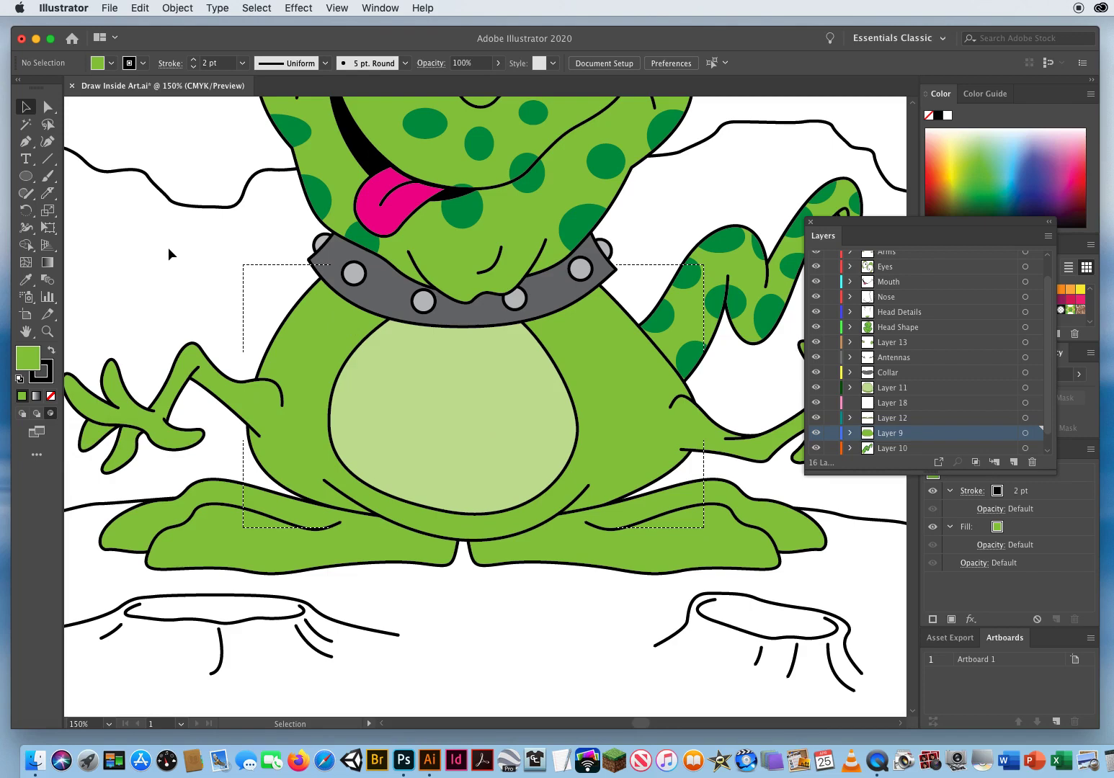
Sample the dark green from a head spot and add ellipse spots to the body's upper left side, below the collar and beside the belly
left_click(26, 279)
left_click(467, 209)
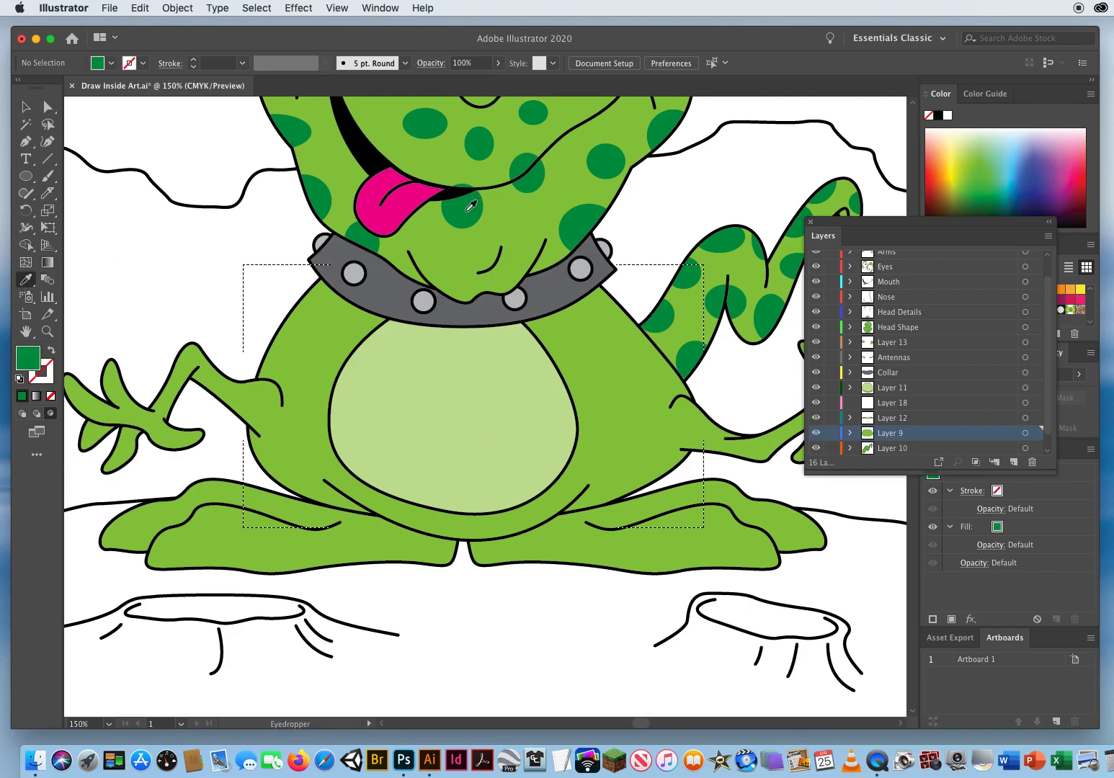
left_click(27, 177)
mouse_move(303, 262)
left_mouse_down()
mouse_move(347, 299)
mouse_move(376, 357)
left_mouse_up()
left_click_drag(309, 369, 351, 404)
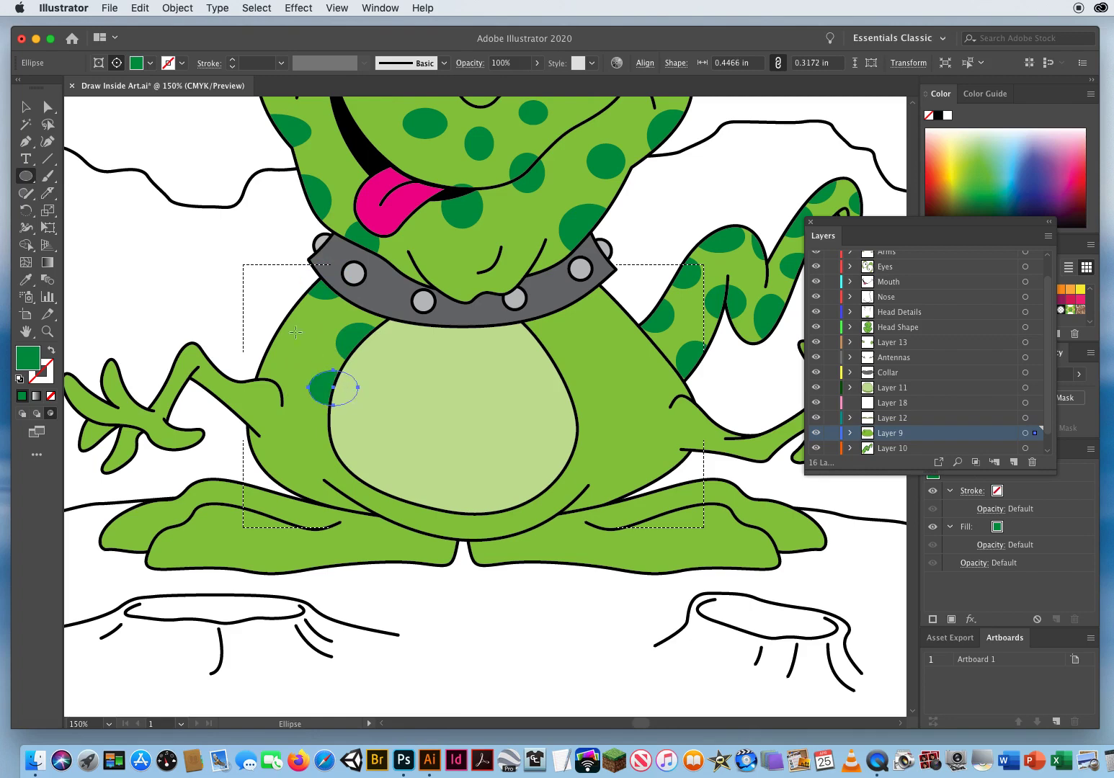
left_click_drag(249, 306, 305, 358)
left_click_drag(297, 441, 246, 394)
key("super")
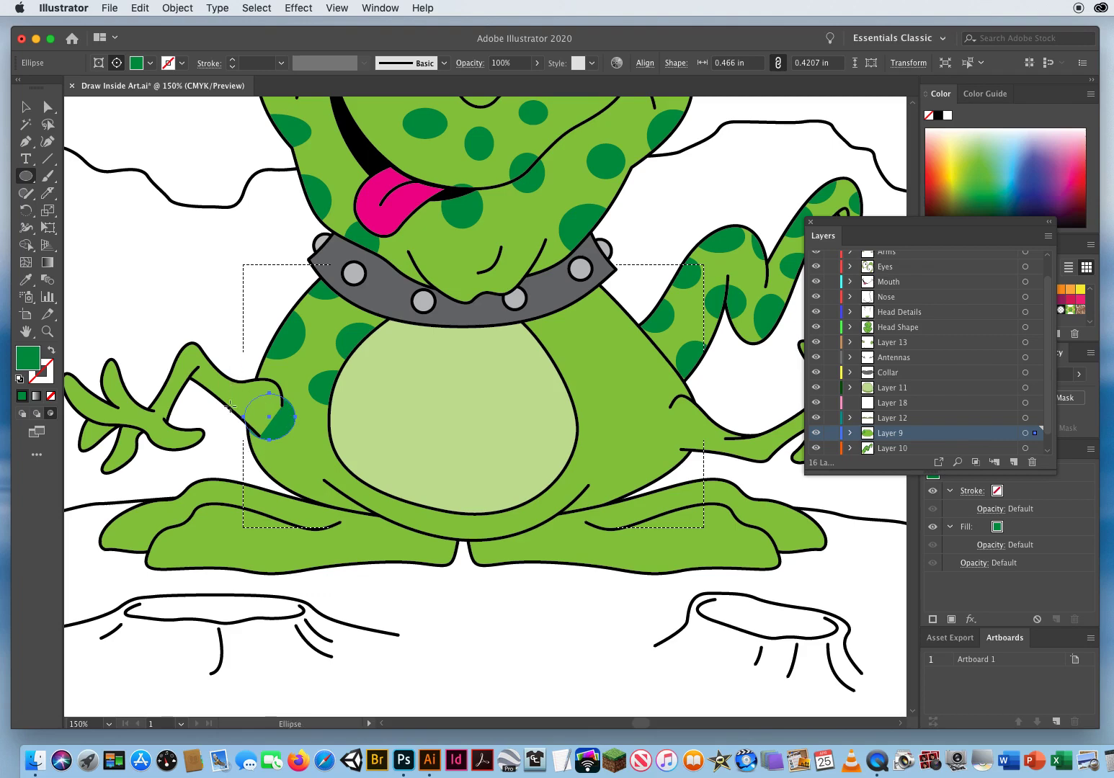
key("Delete")
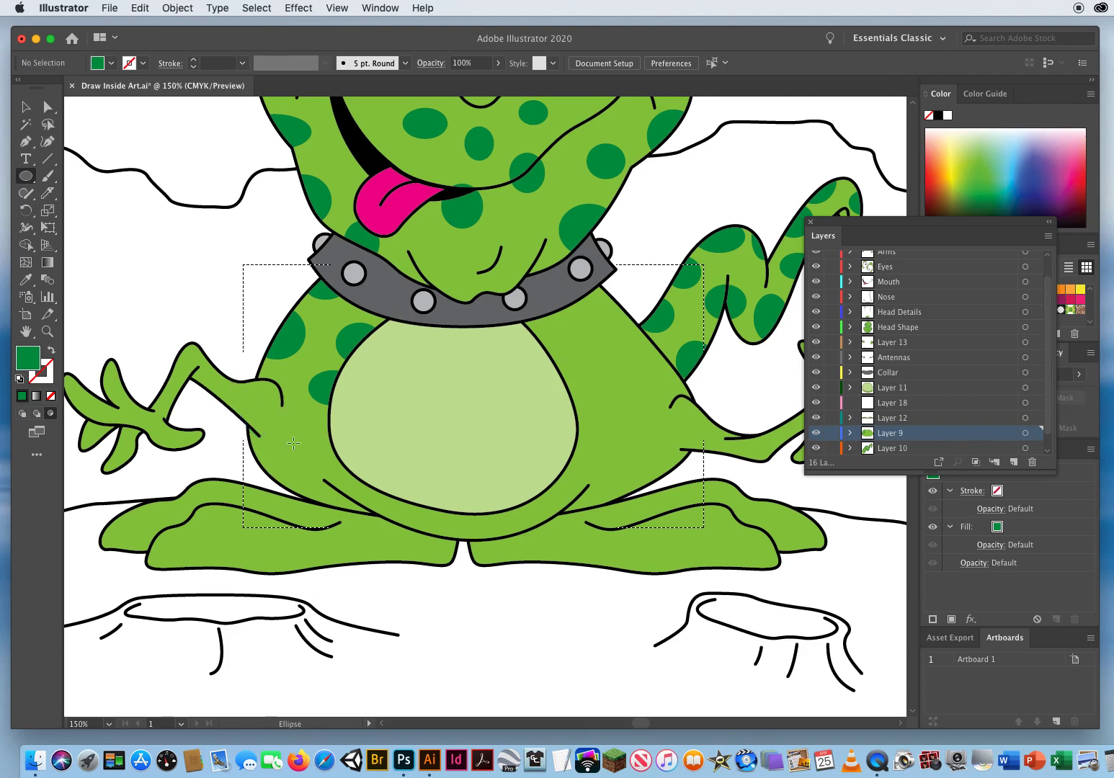
Add ellipse spots of about 0.63 by 0.29 in at the body's lower left edge and 0.49 by 0.32 in beside the belly
left_click_drag(298, 475, 225, 442)
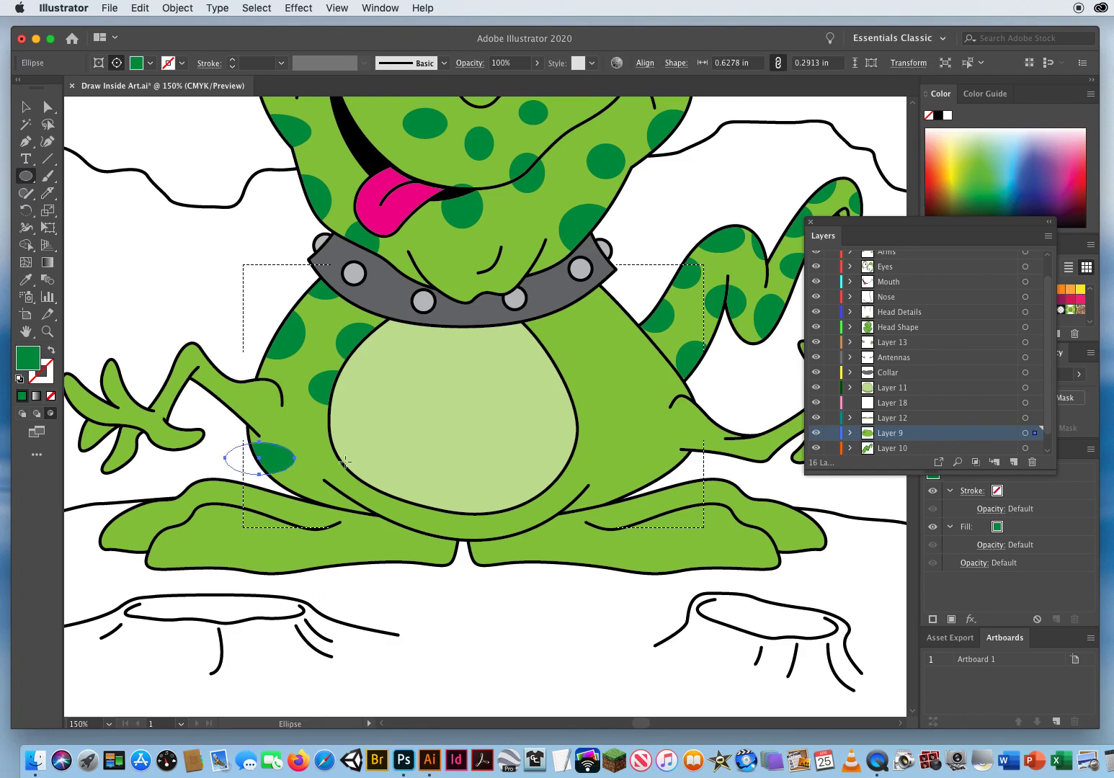
left_click_drag(303, 418, 357, 452)
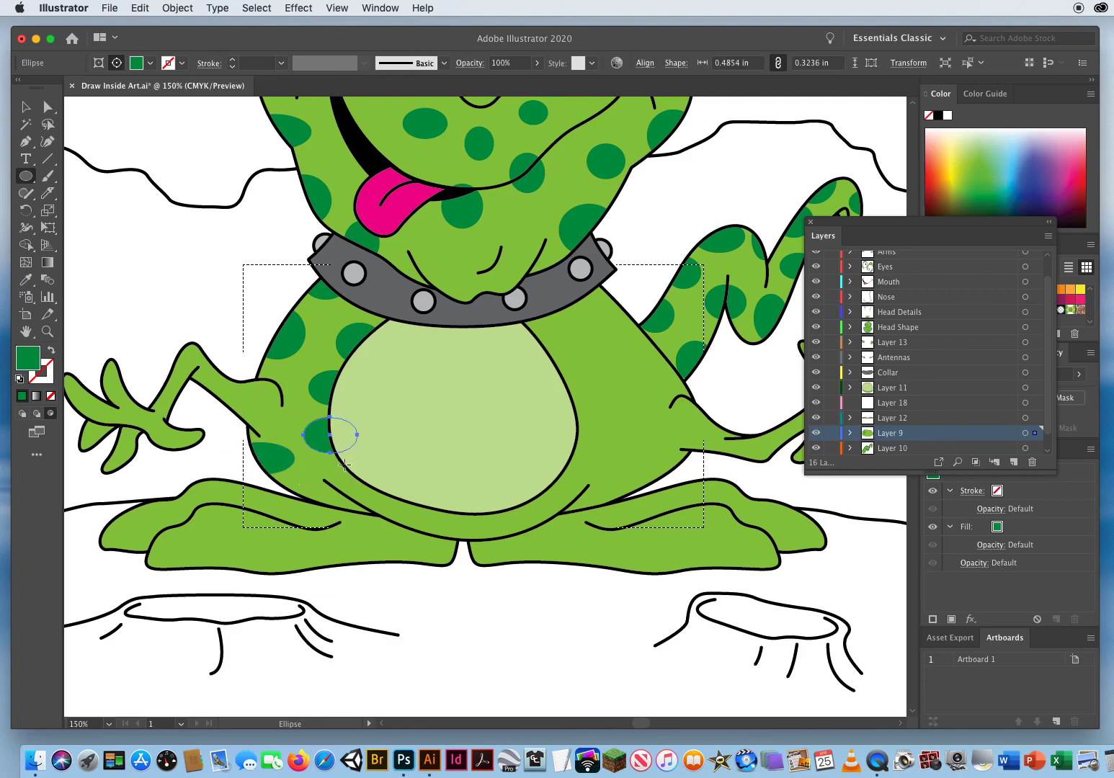
left_click_drag(546, 456, 588, 496)
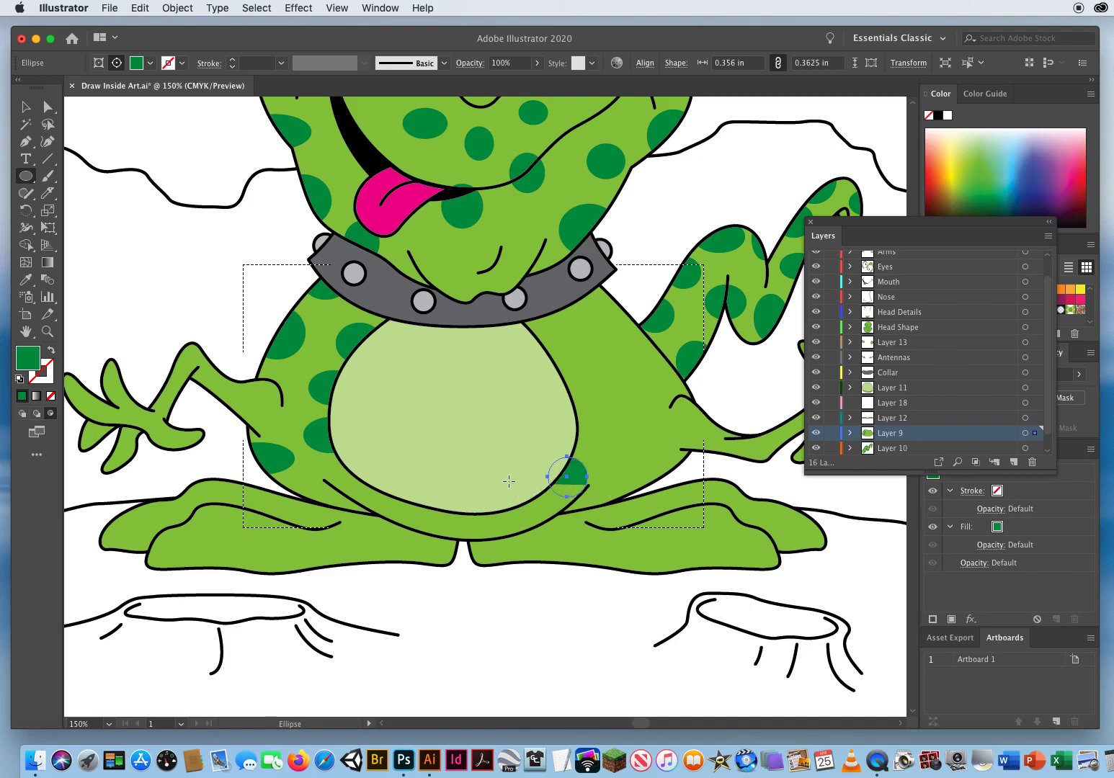
key("Delete")
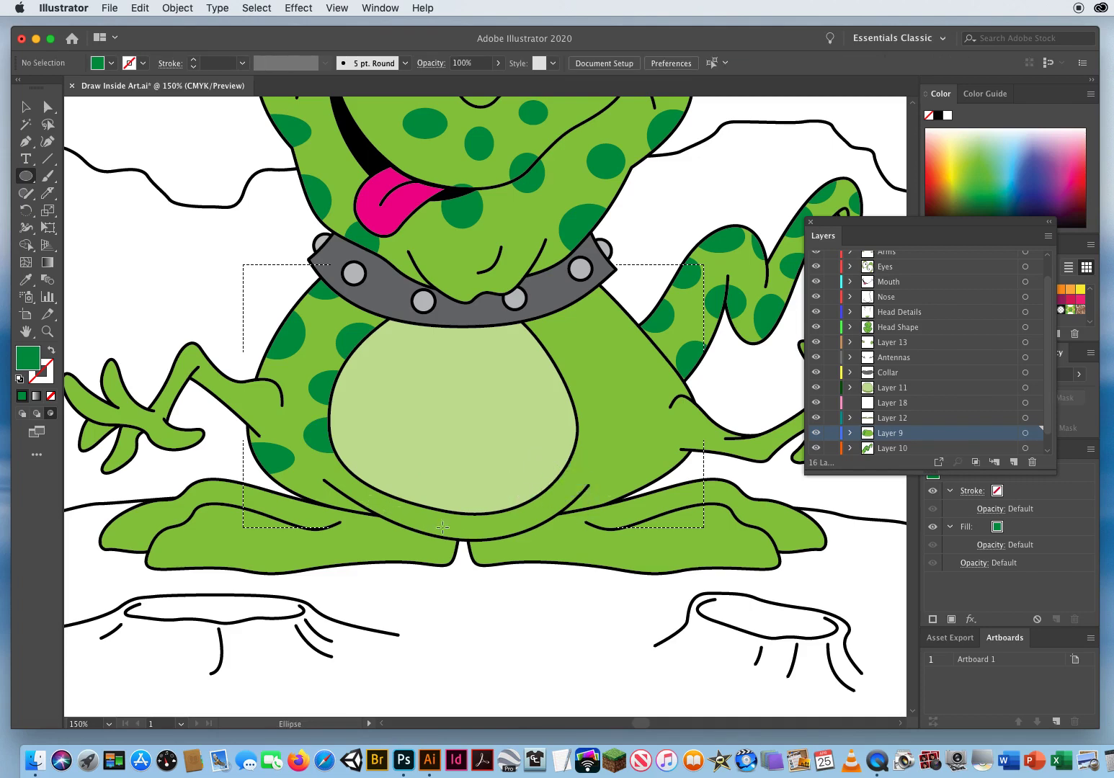
Add dark green ellipse spots all over the body's right side, from the hip up to the collar
left_click_drag(568, 436, 655, 507)
left_click_drag(635, 434, 662, 456)
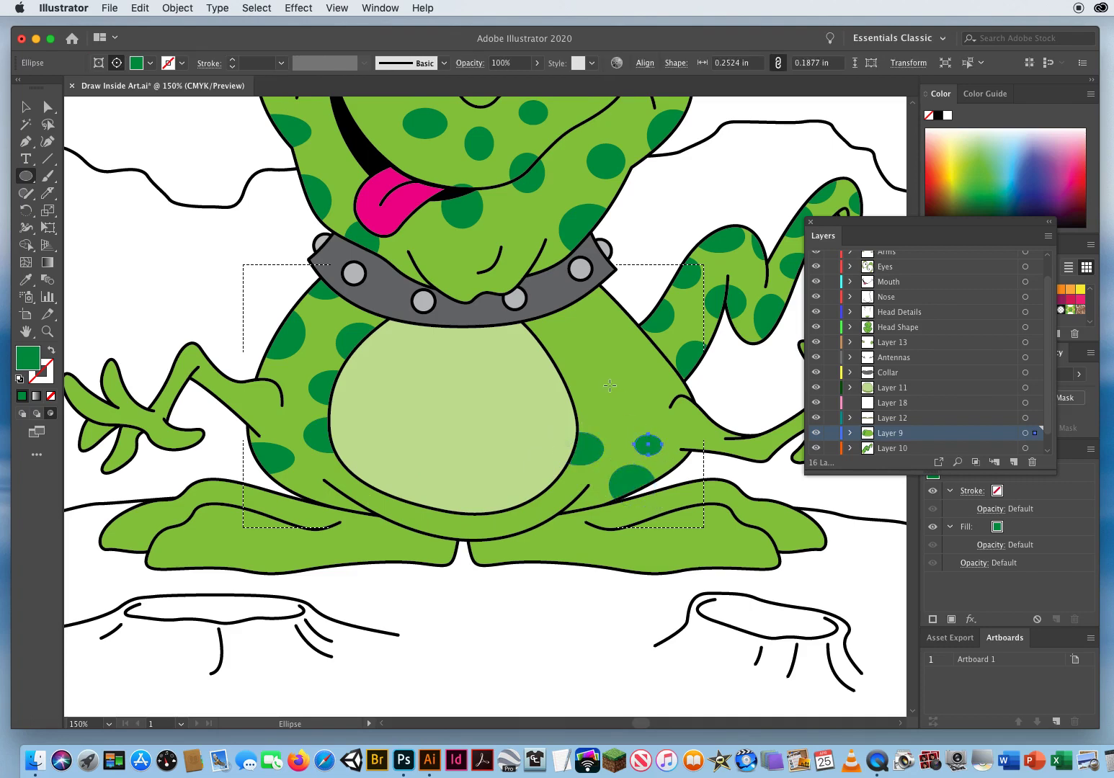
left_click_drag(610, 384, 583, 421)
left_click_drag(552, 332, 510, 368)
mouse_move(551, 294)
left_mouse_down()
mouse_move(635, 372)
mouse_move(683, 370)
left_mouse_up()
left_click_drag(629, 293, 606, 329)
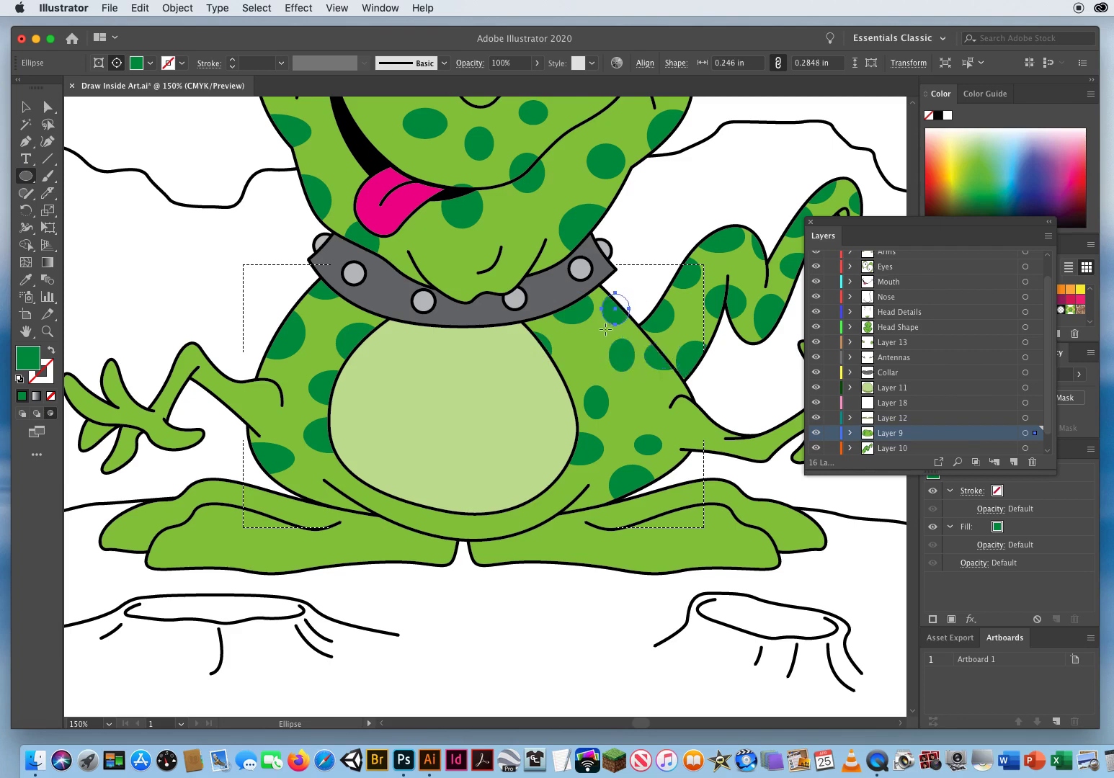
left_click_drag(632, 389, 658, 412)
left_click_drag(582, 347, 558, 369)
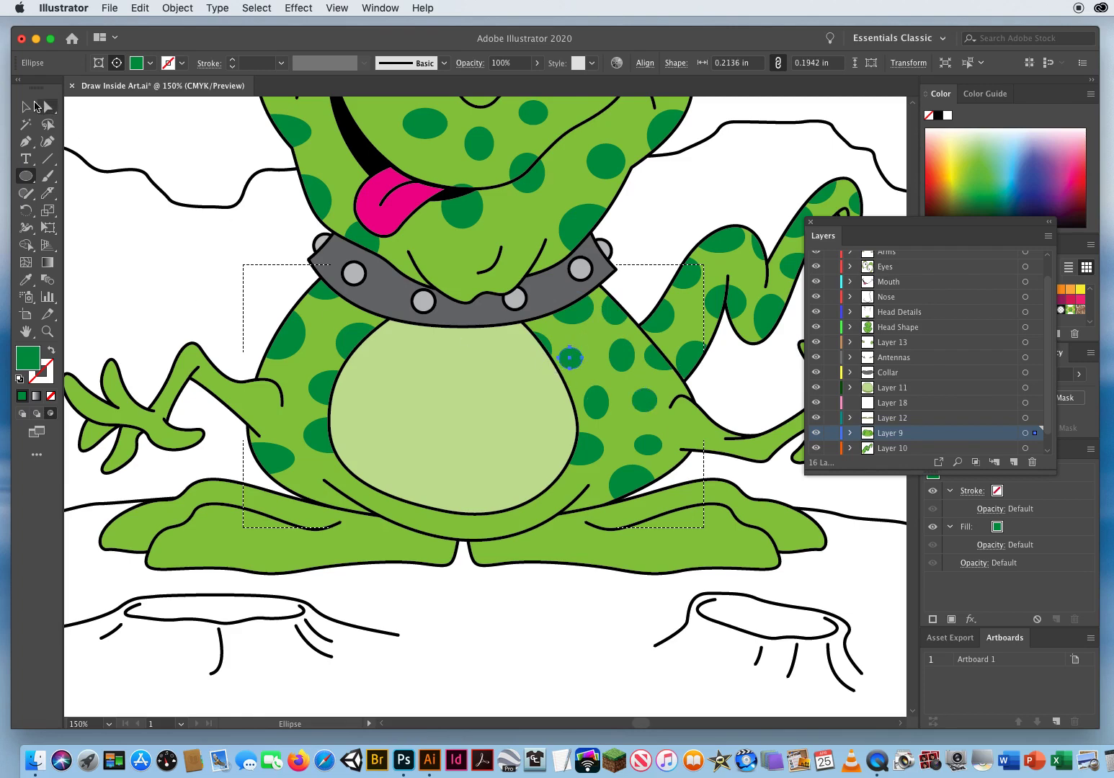
Exit Draw Inside mode on the body, fit the whole artboard in view and move the Layers panel clear of the tail
left_click(26, 107)
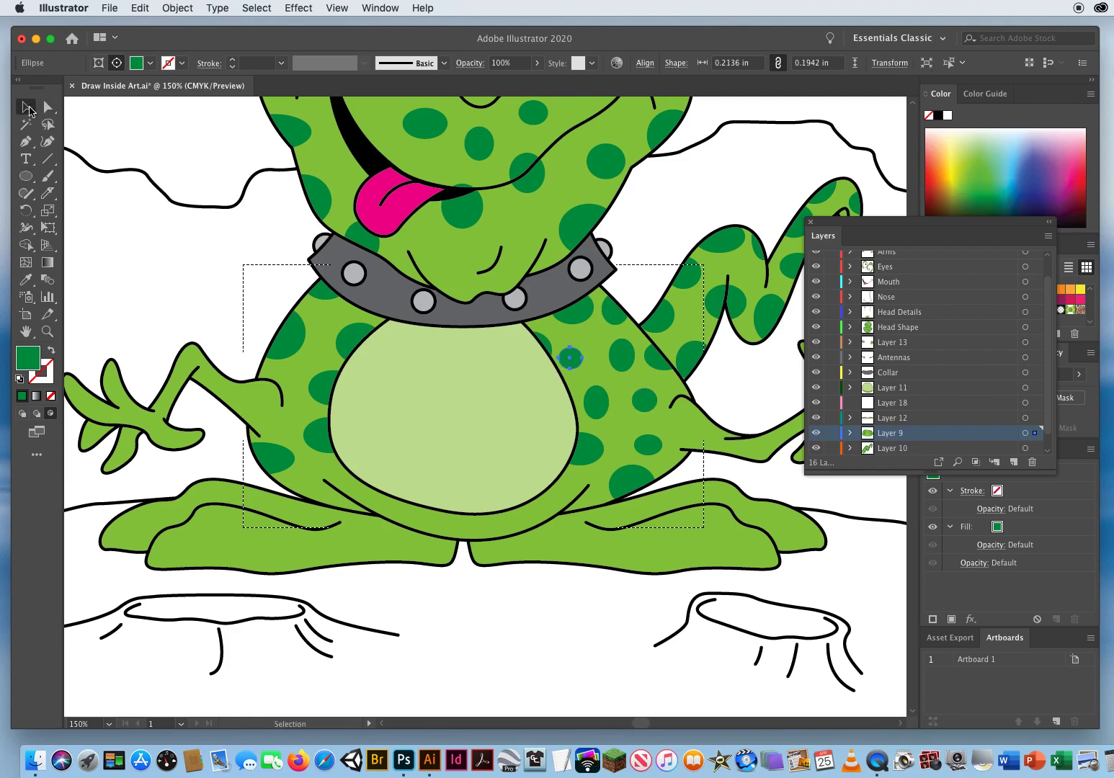
left_click(186, 246)
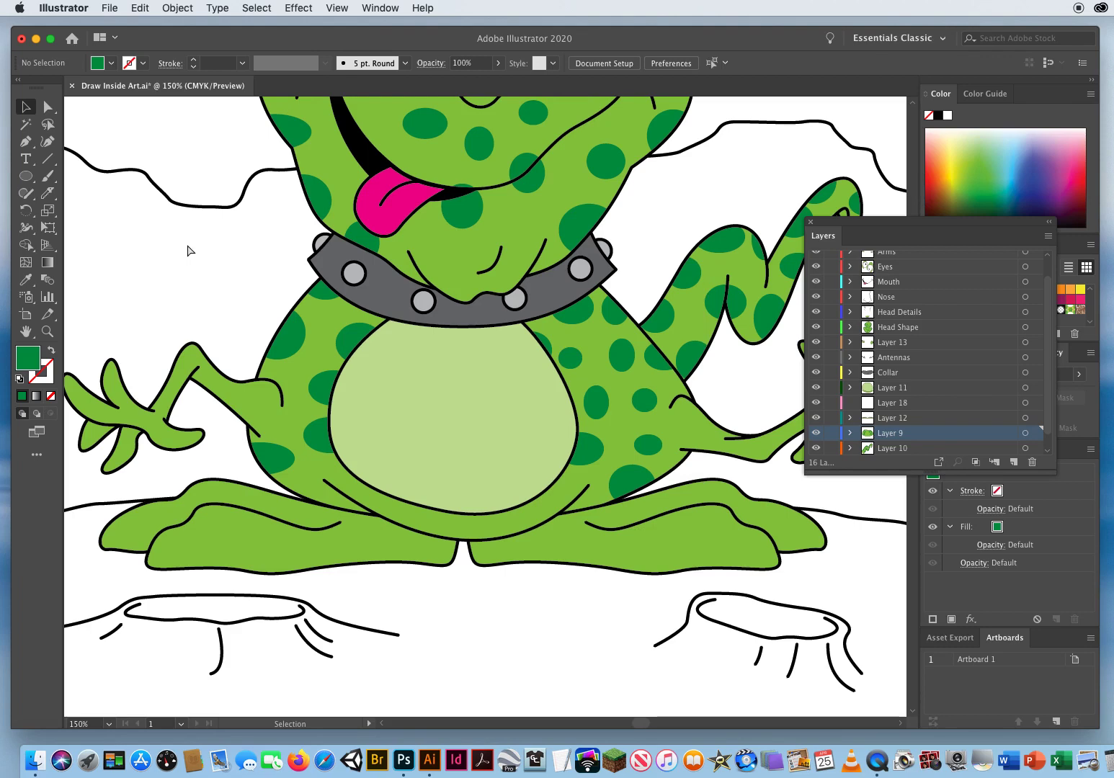
key("a")
key("super+0")
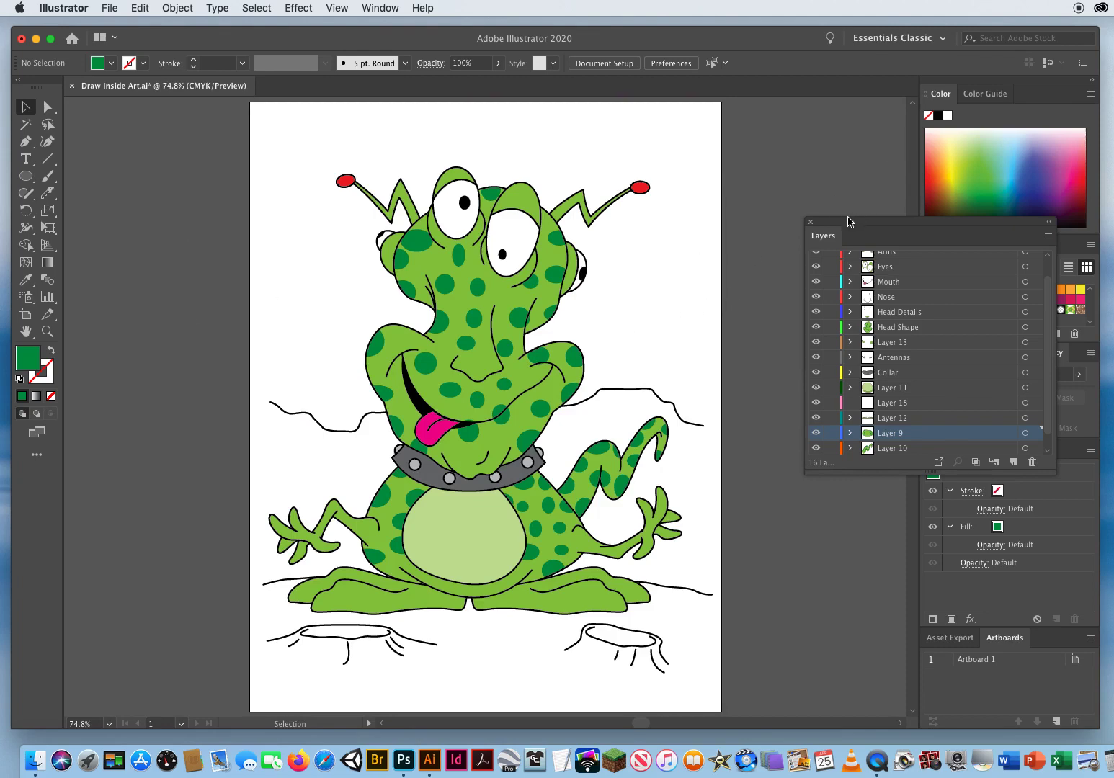
left_click_drag(848, 221, 716, 156)
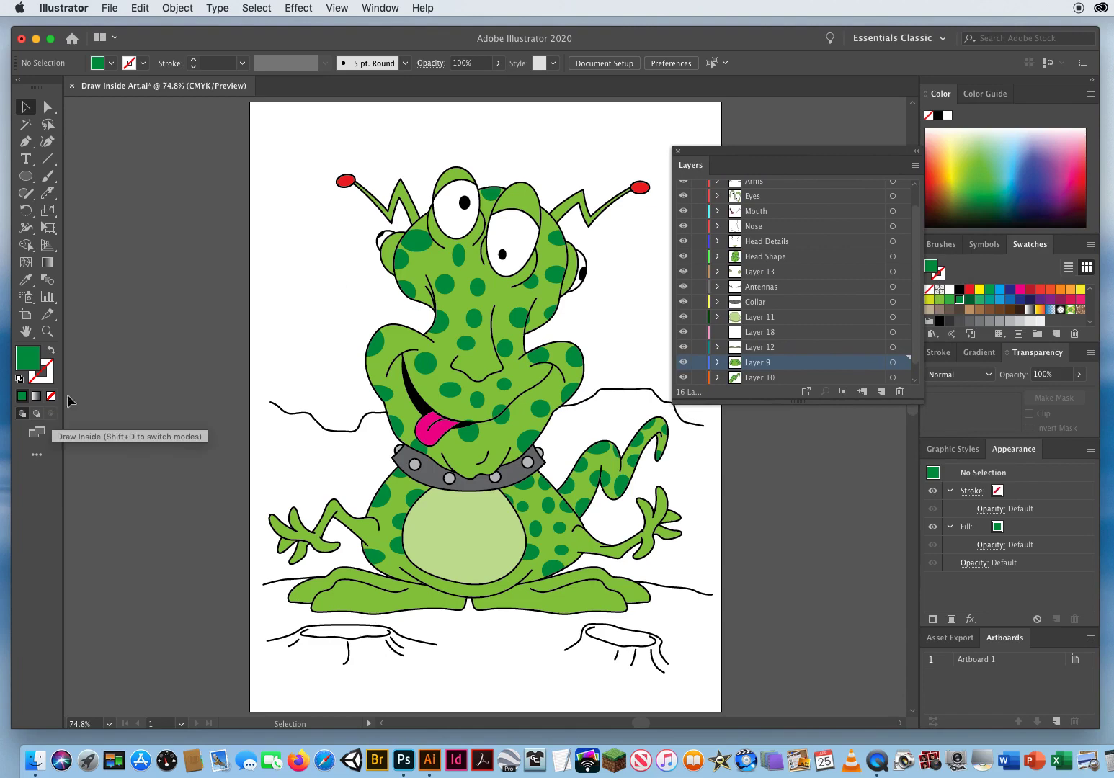
Select the head's clip group and release its clipping mask
left_click(178, 8)
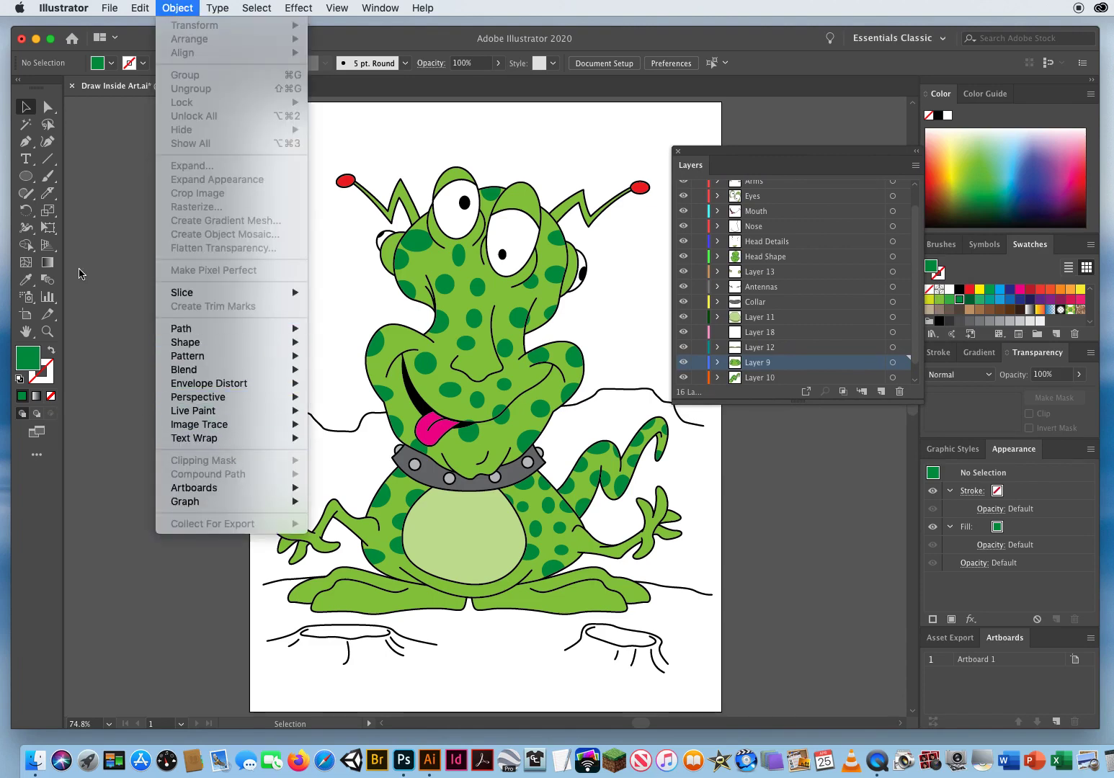
left_click(309, 461)
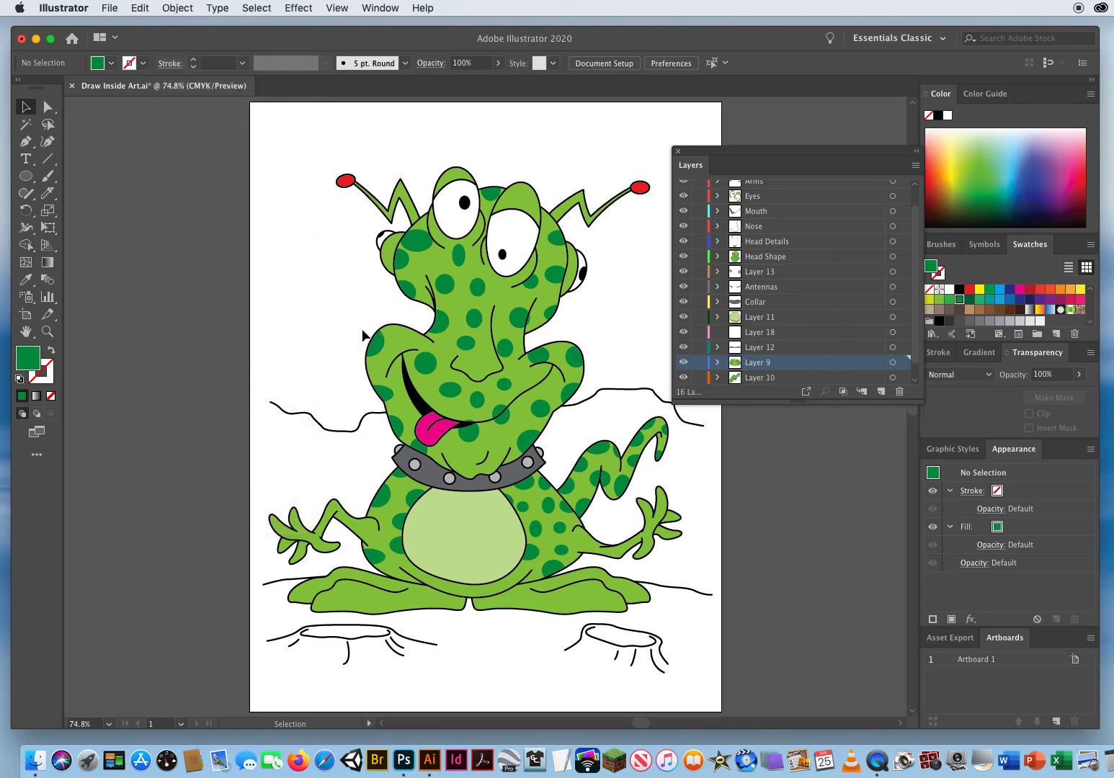
left_click(409, 333)
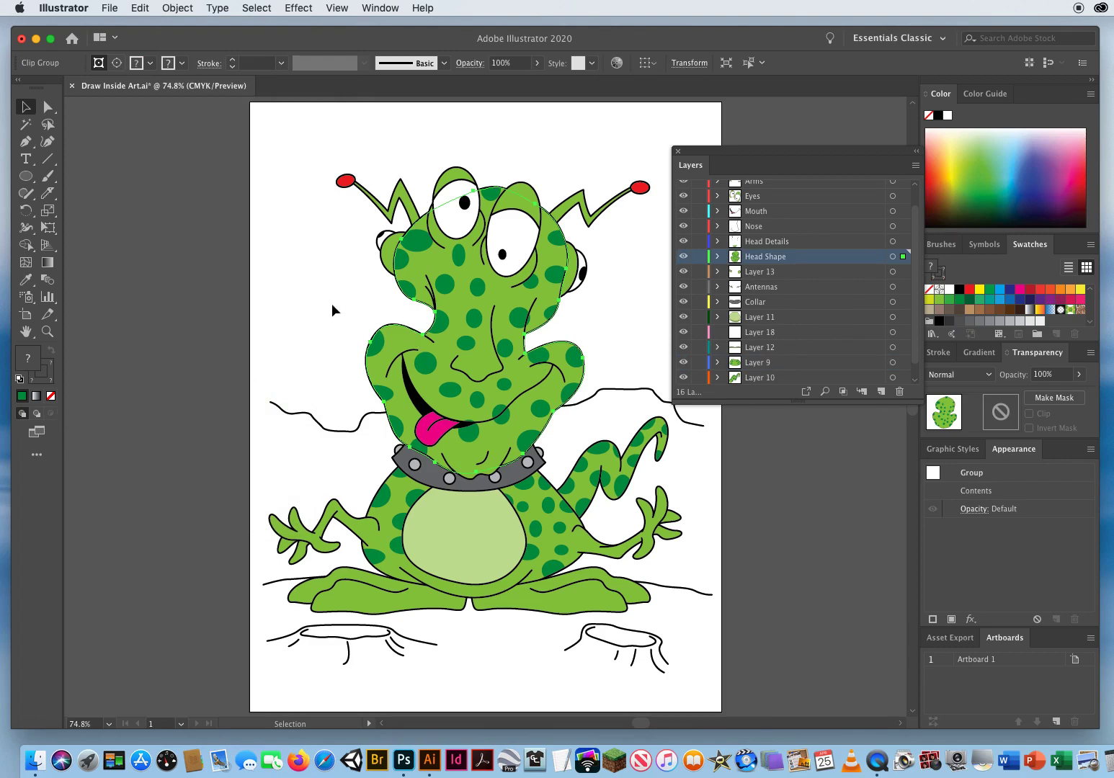
left_click(176, 8)
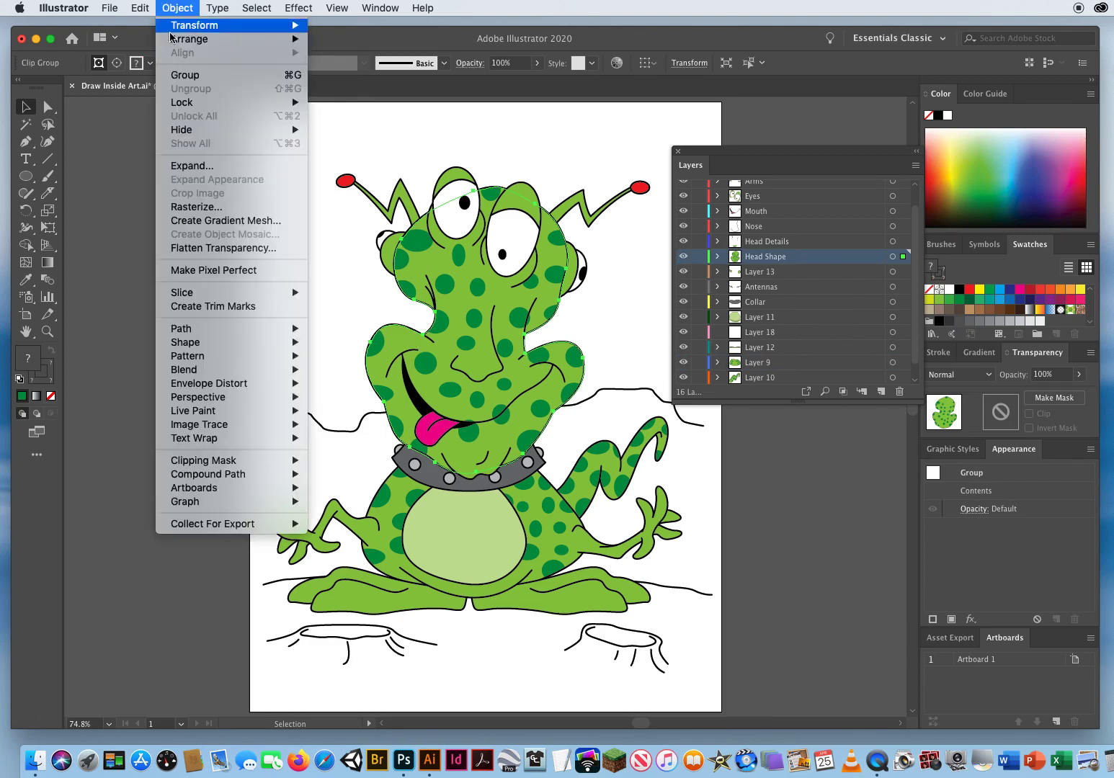
mouse_move(211, 468)
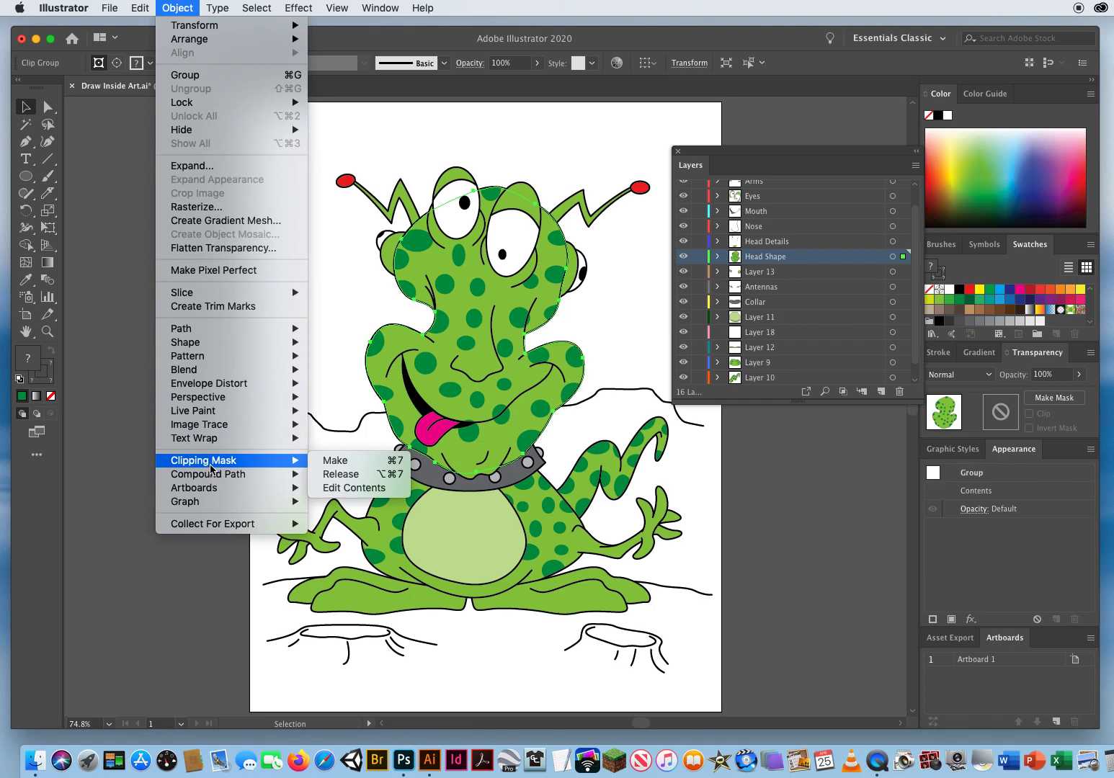
left_click(345, 474)
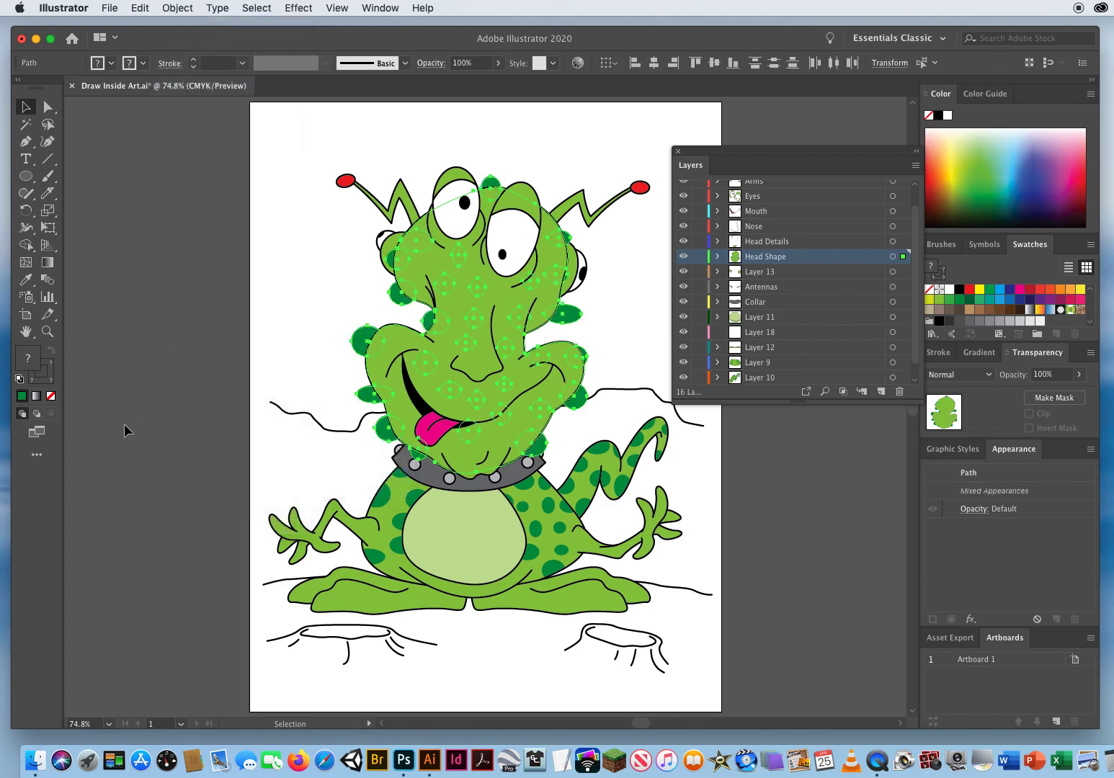
Undo the release of the head's clipping mask, deselect the artwork and shift the Layers panel slightly
left_click(139, 8)
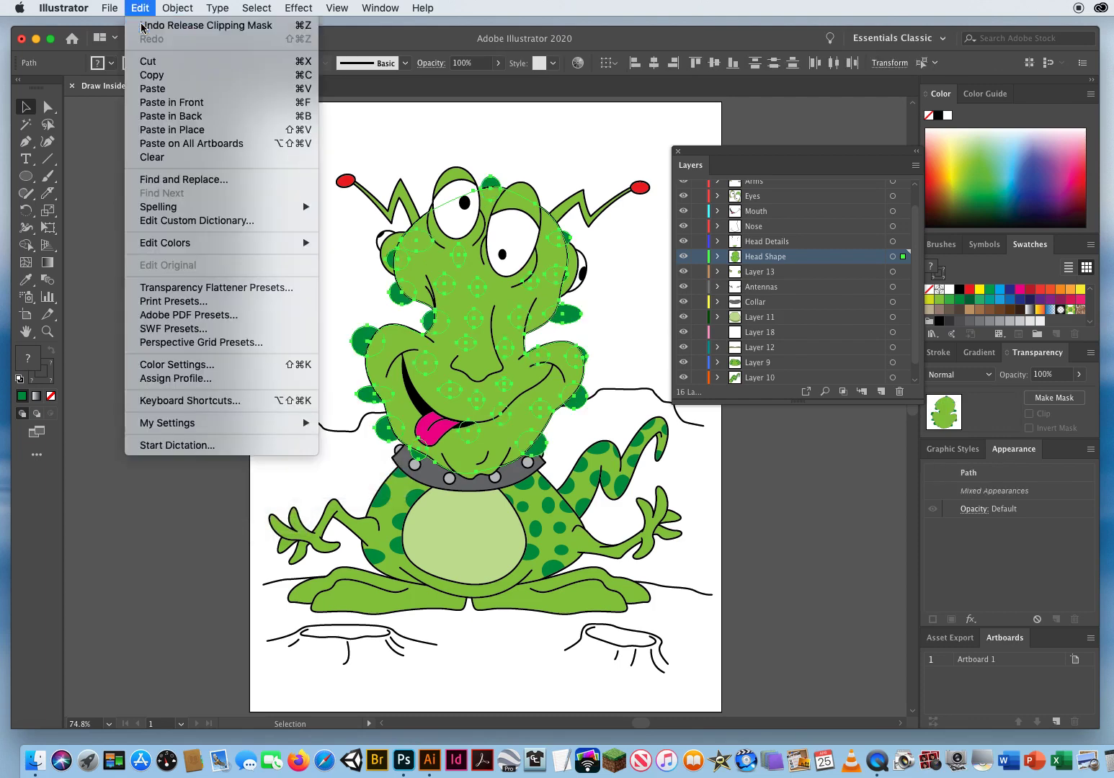
left_click(209, 18)
left_click(310, 337)
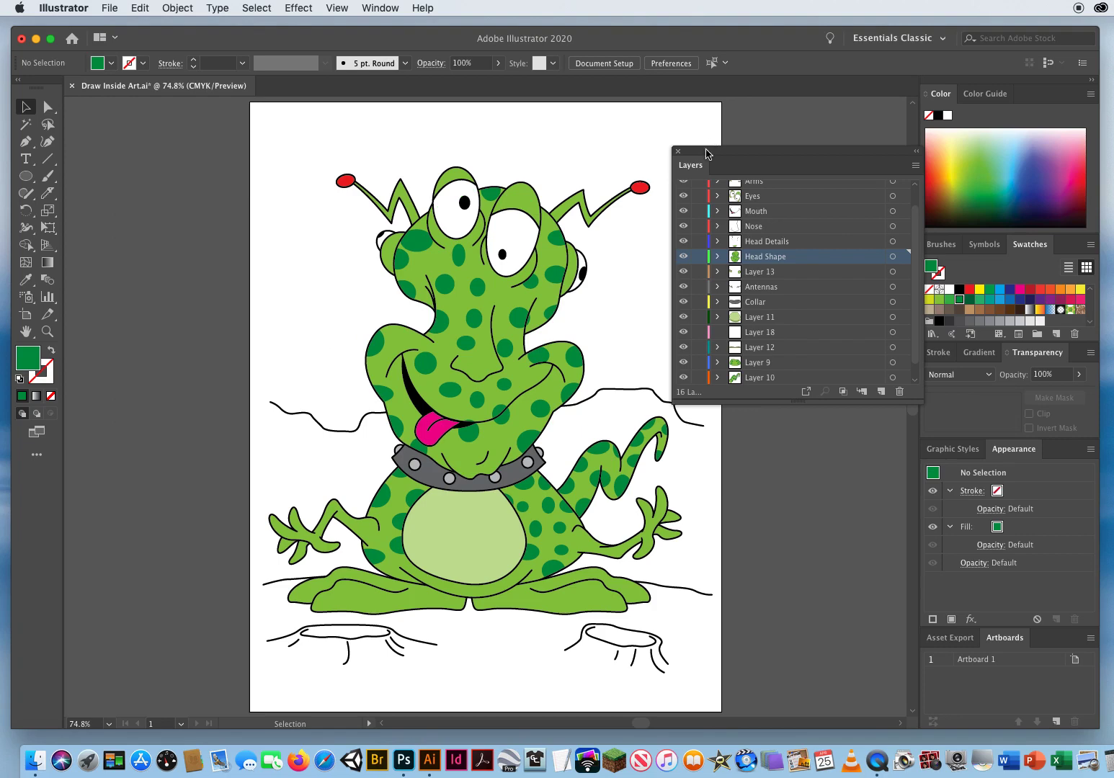
left_click_drag(707, 153, 715, 138)
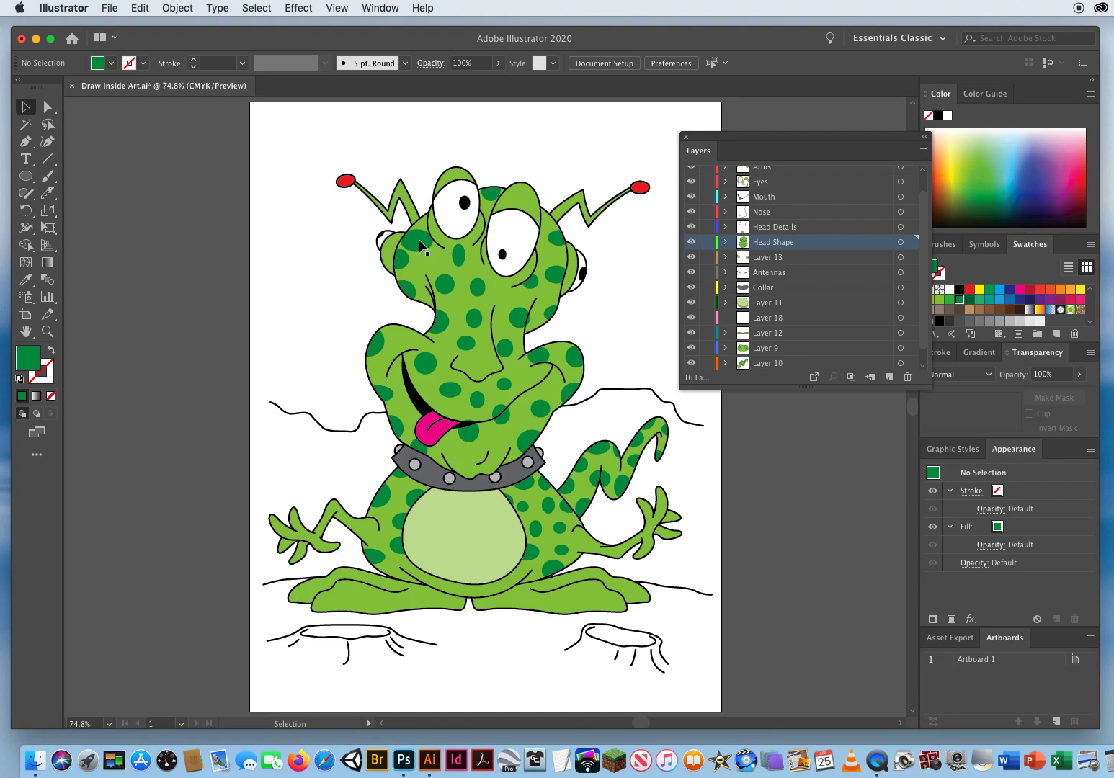
Try moving the head's whole clip group up and off the creature, and undo that move
left_click_drag(422, 249, 150, 154)
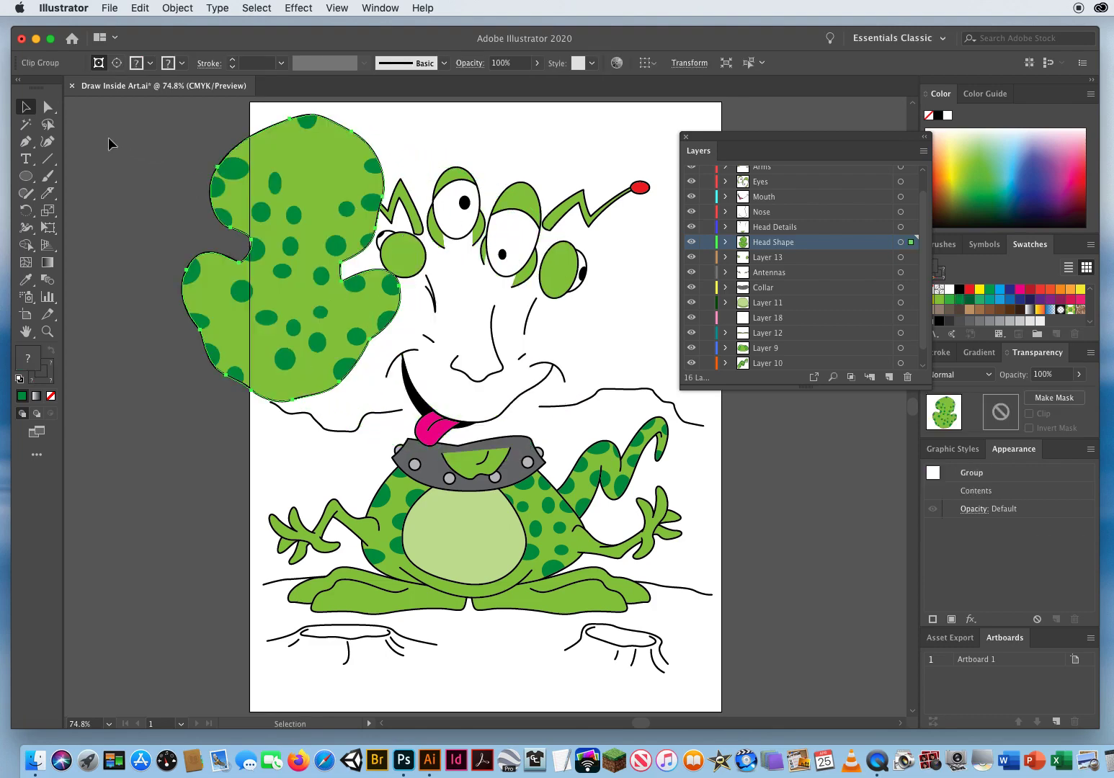
left_click(140, 8)
left_click(153, 20)
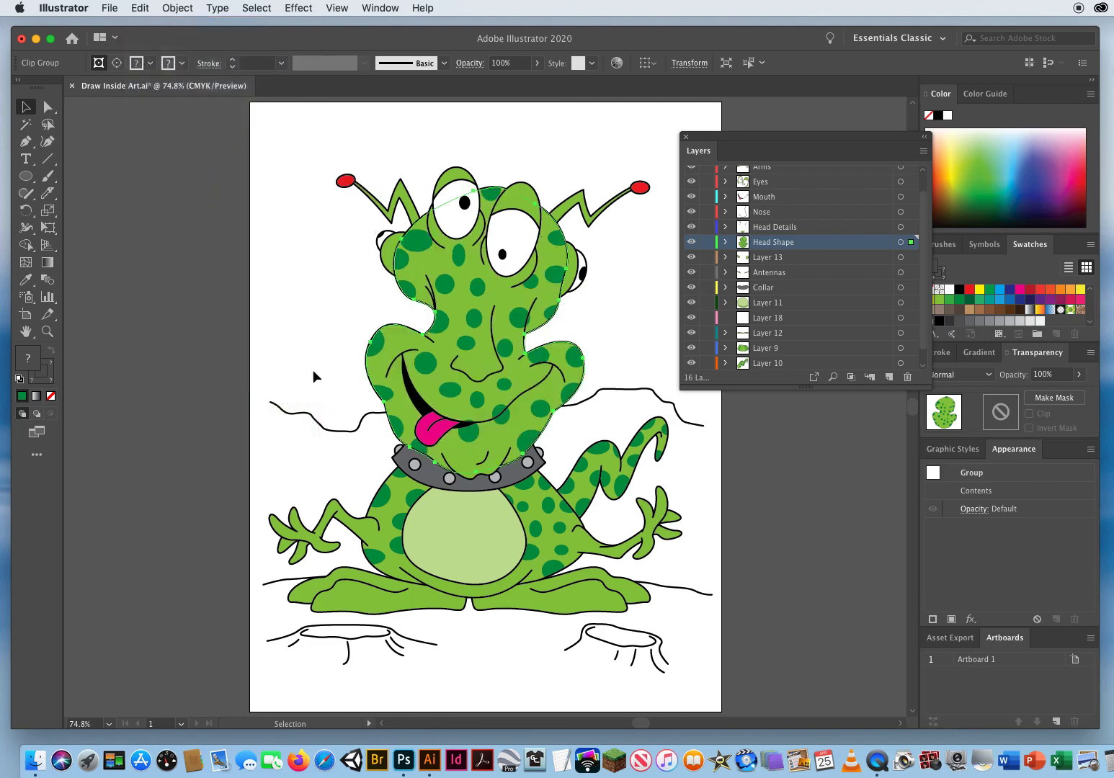
left_click(307, 289)
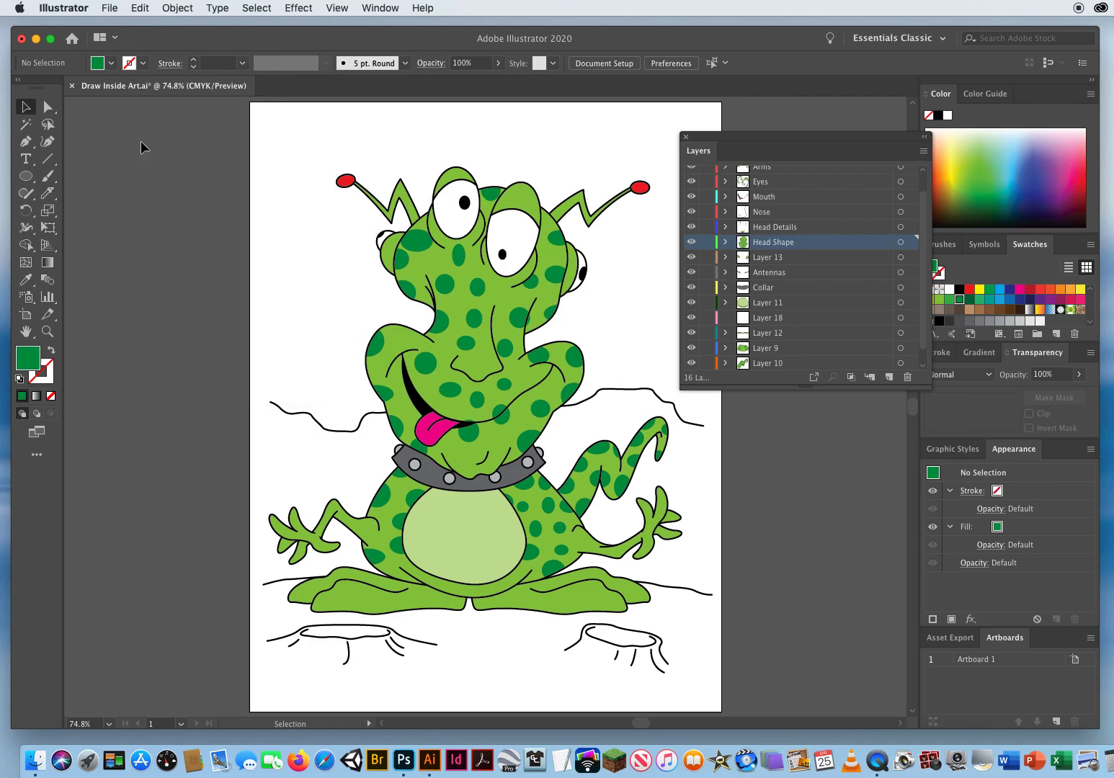
Use Direct Selection to move a single spot near the head's upper left edge slightly lower inside the clipped head shape
left_click(48, 108)
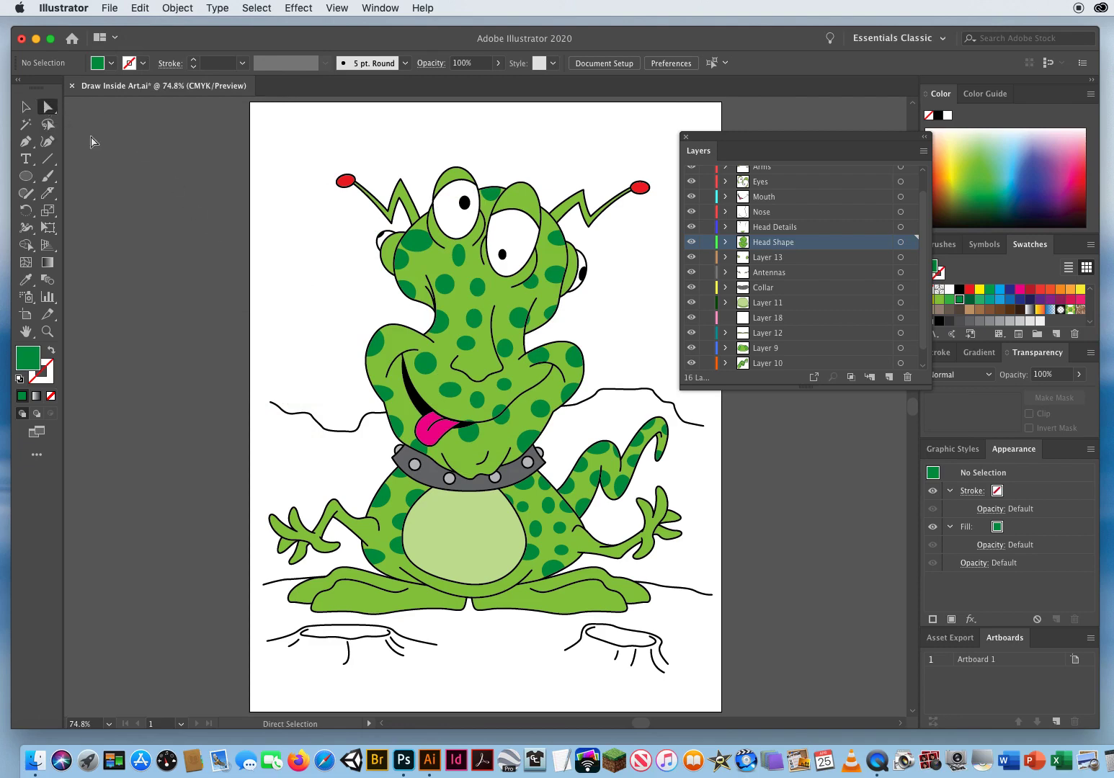
left_click(420, 238)
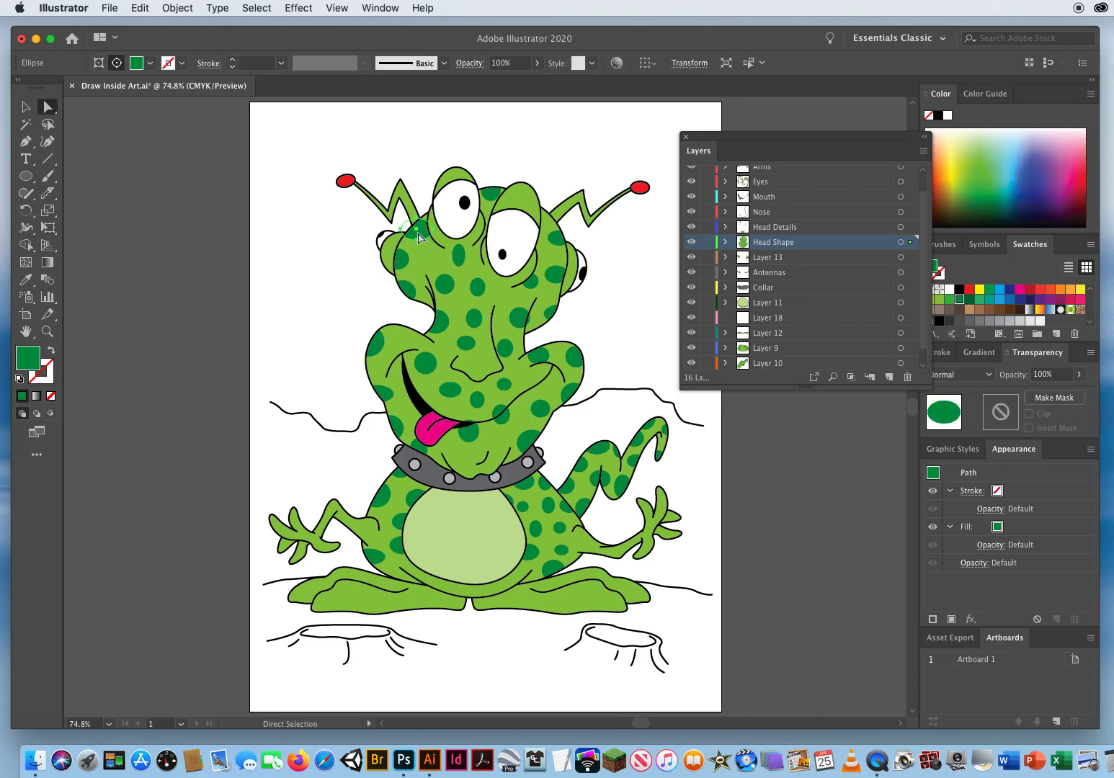
left_click_drag(419, 238, 416, 262)
left_click(289, 249)
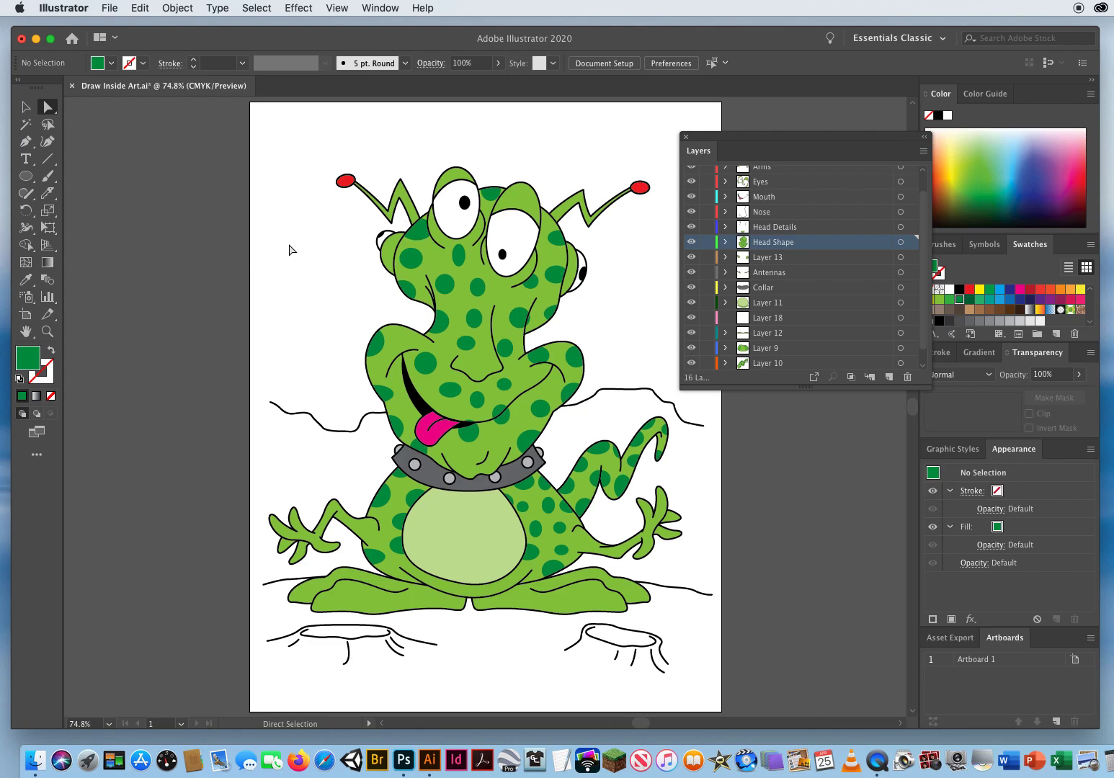
left_click_drag(705, 140, 702, 123)
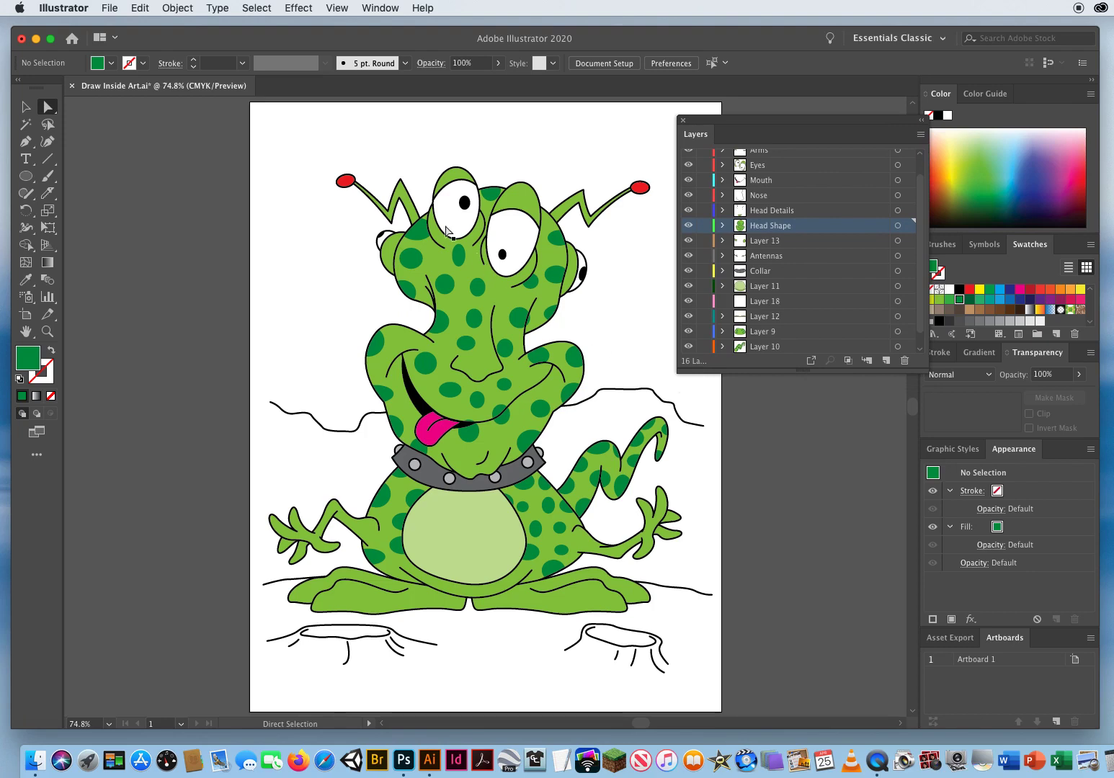
Select every spot sharing the same dark green fill colour across head, body and tail, and recolour them all orange
left_click(422, 261)
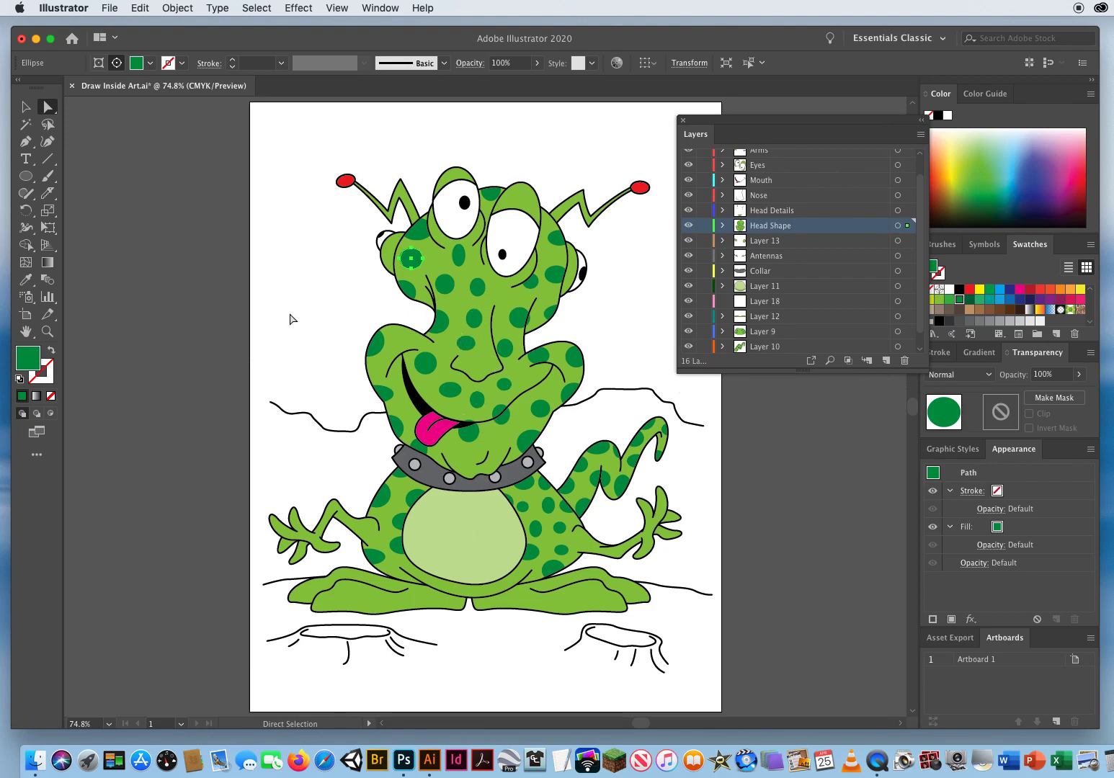
left_click(341, 294)
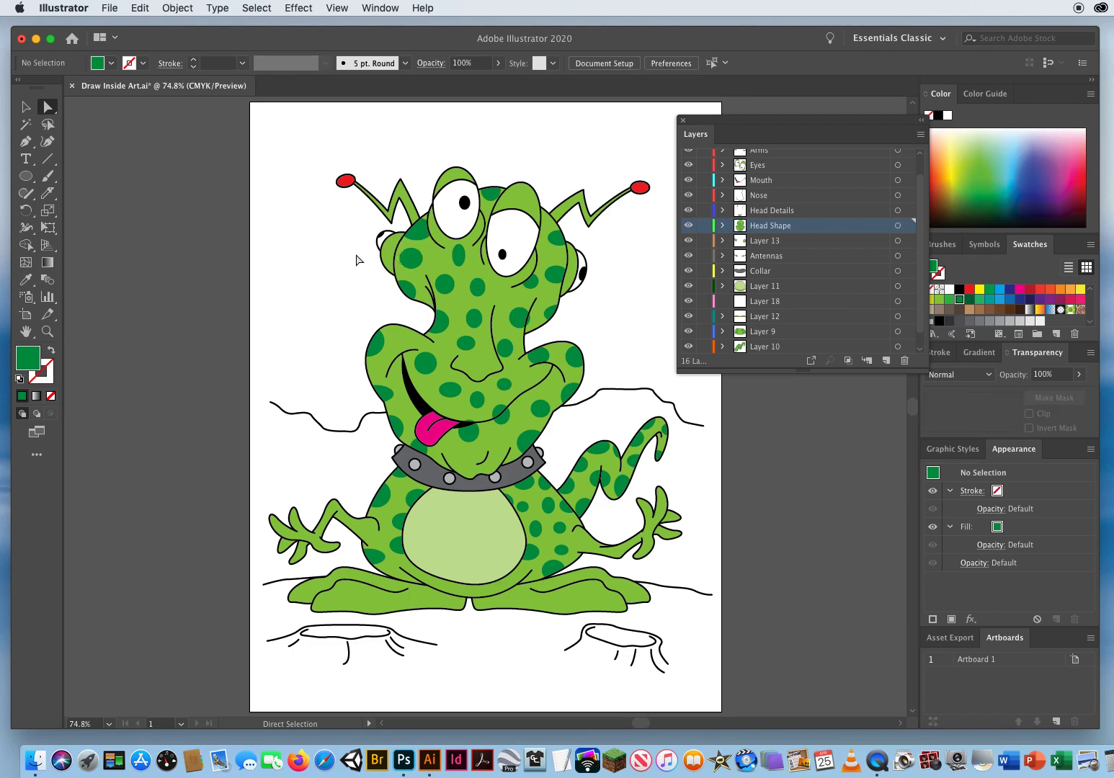
left_click(416, 262)
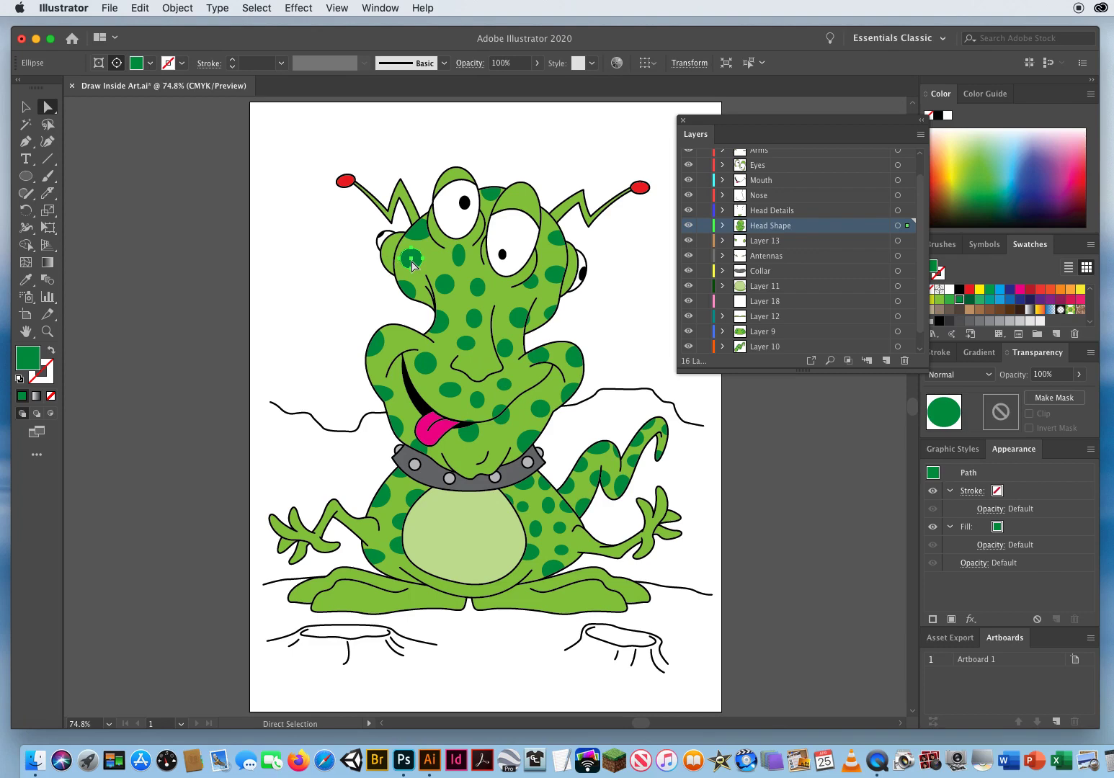
left_click(256, 8)
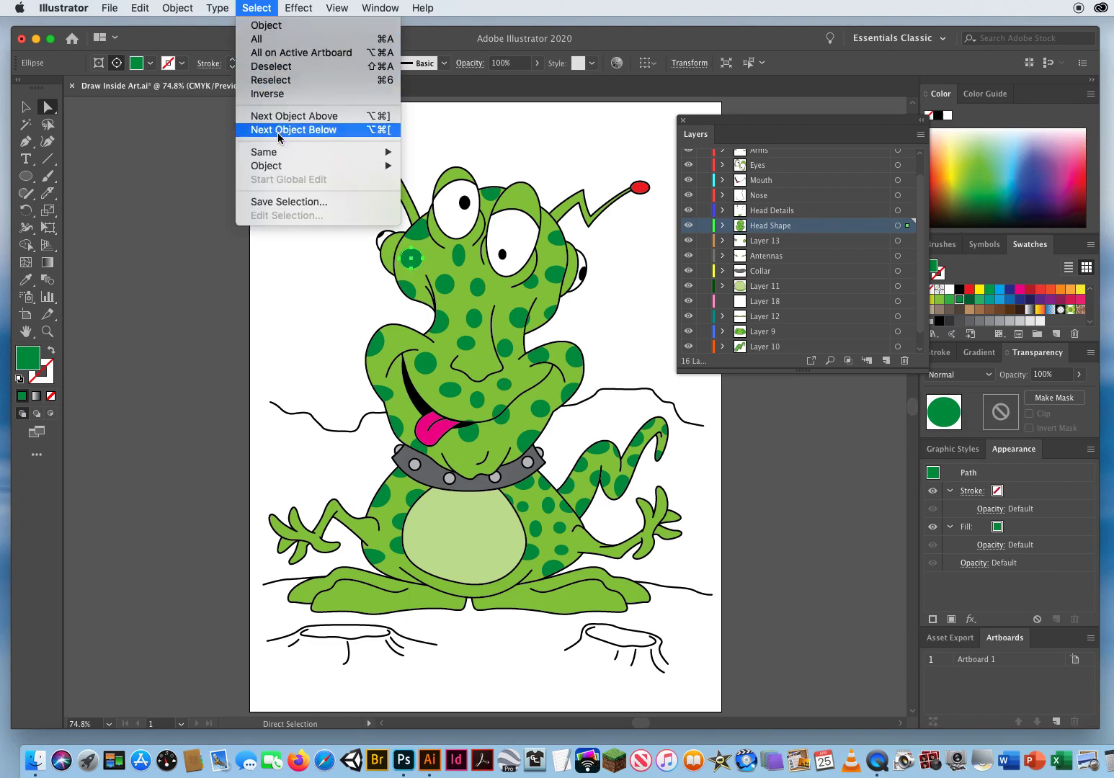
mouse_move(266, 158)
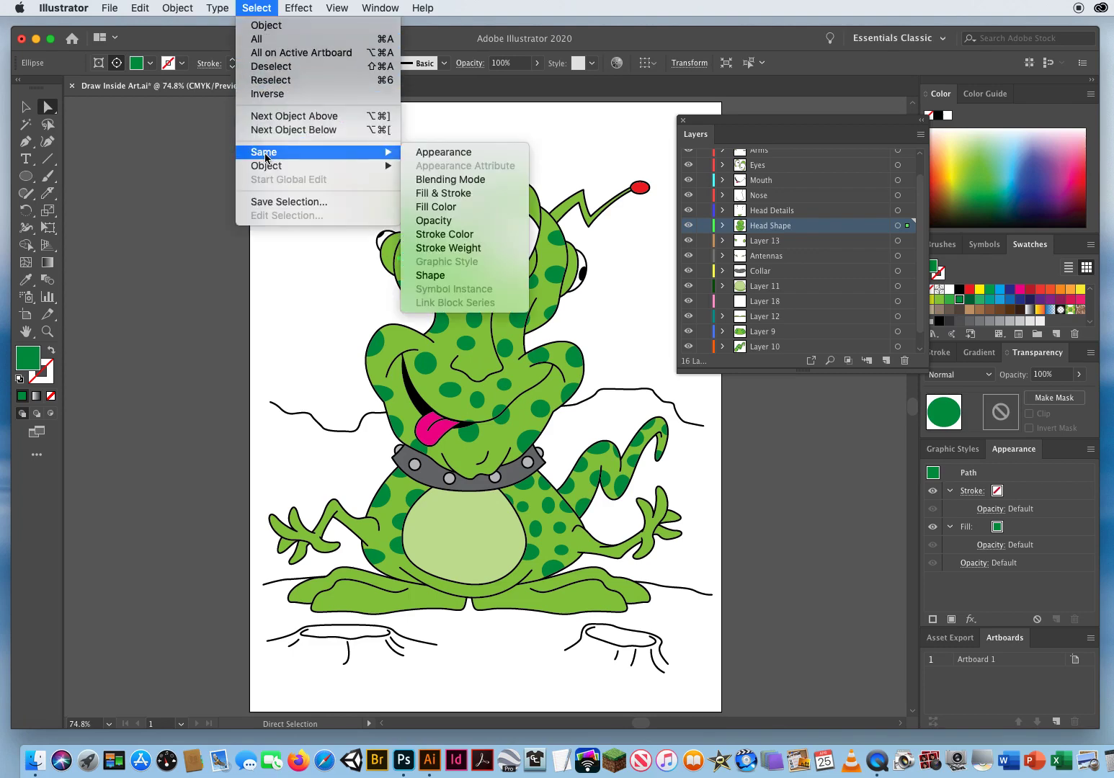
left_click(452, 209)
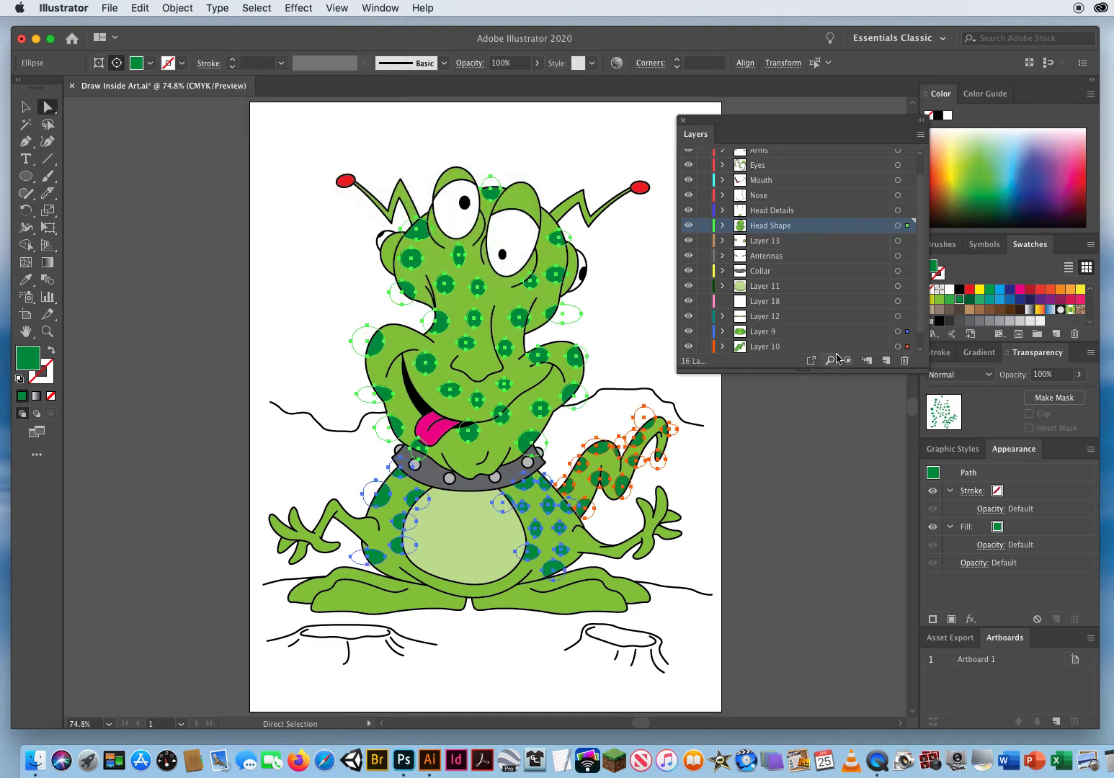
left_click(1061, 289)
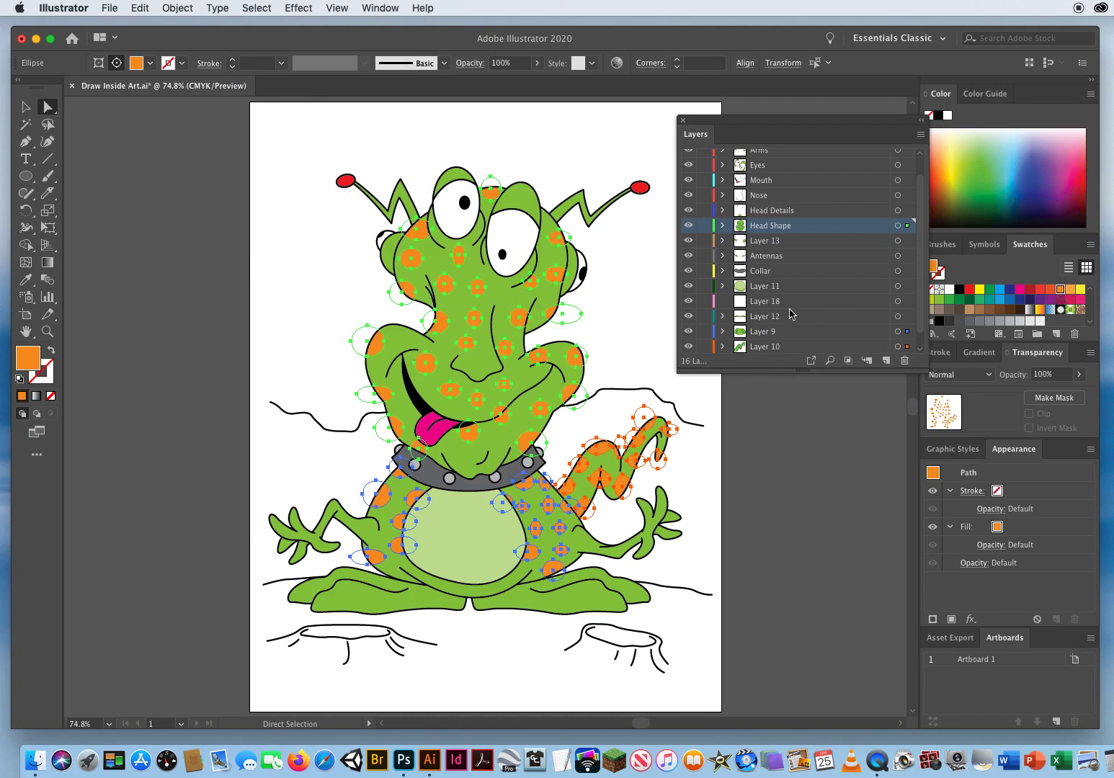
left_click(320, 244)
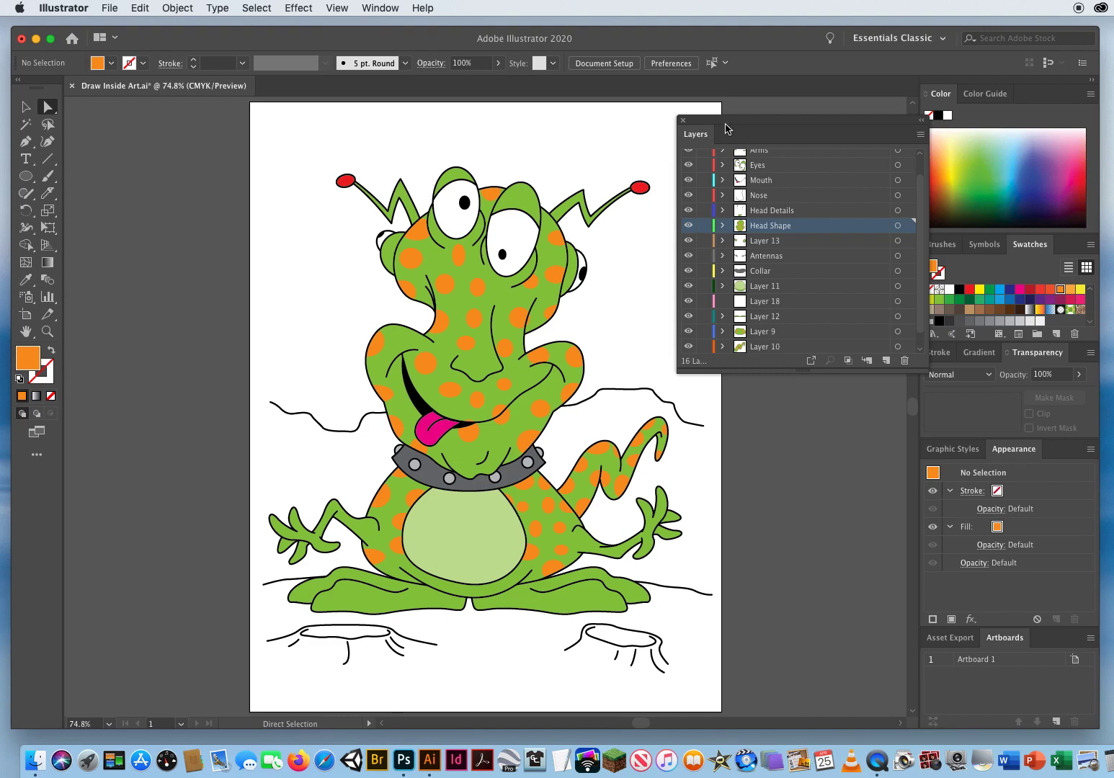
left_click_drag(729, 125, 776, 130)
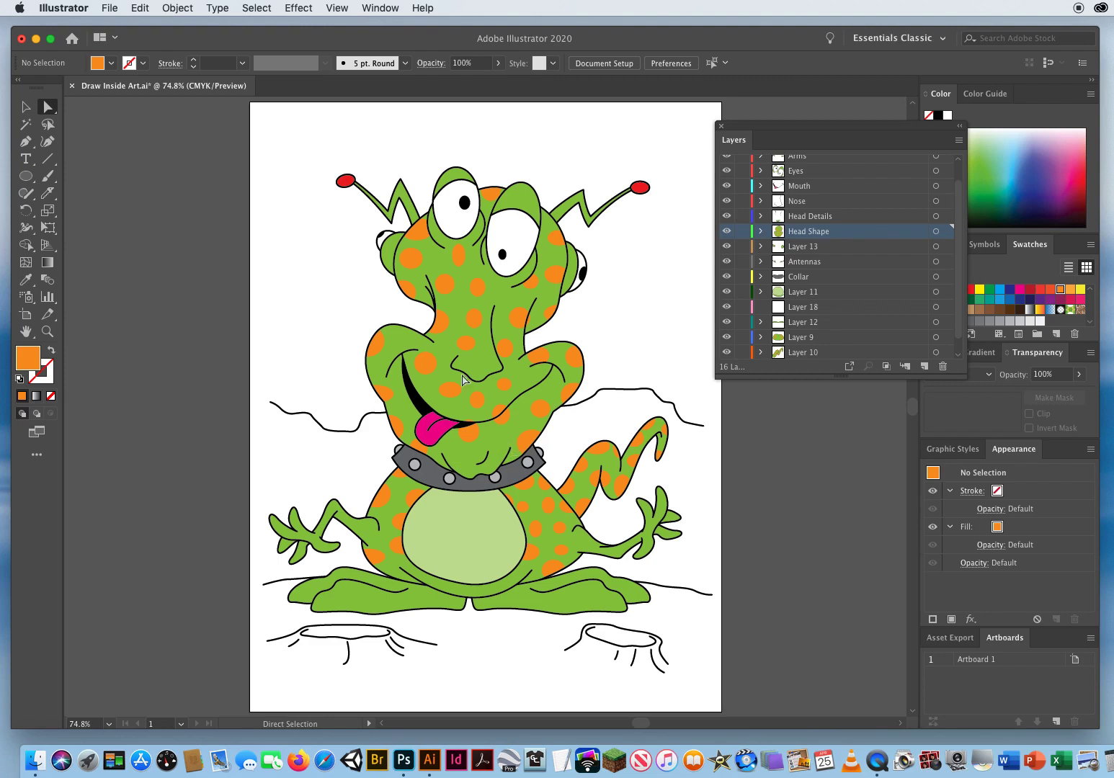
left_click(25, 108)
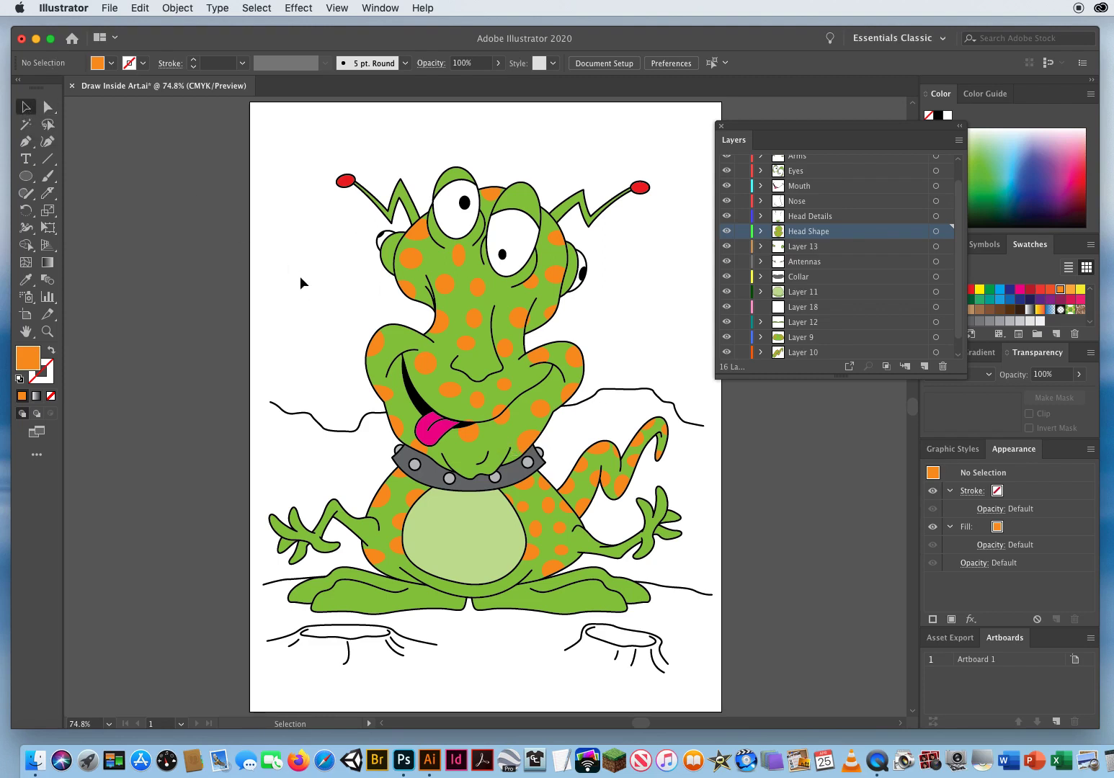
left_click(398, 331)
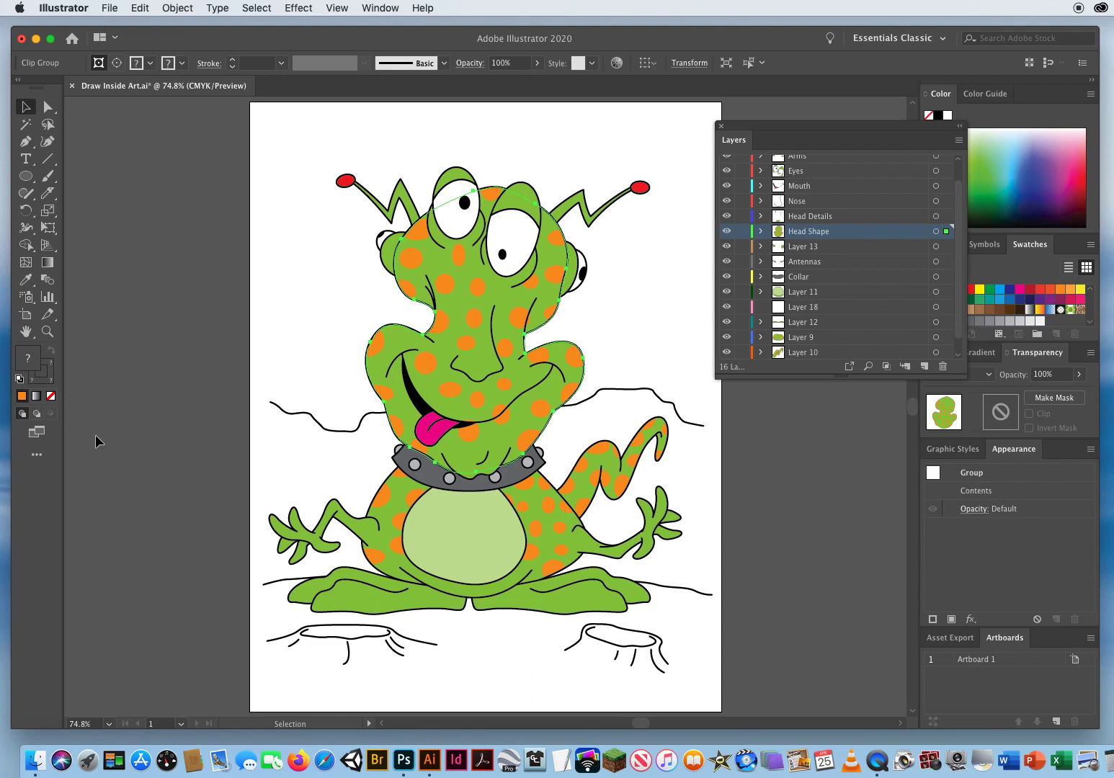
left_click(278, 297)
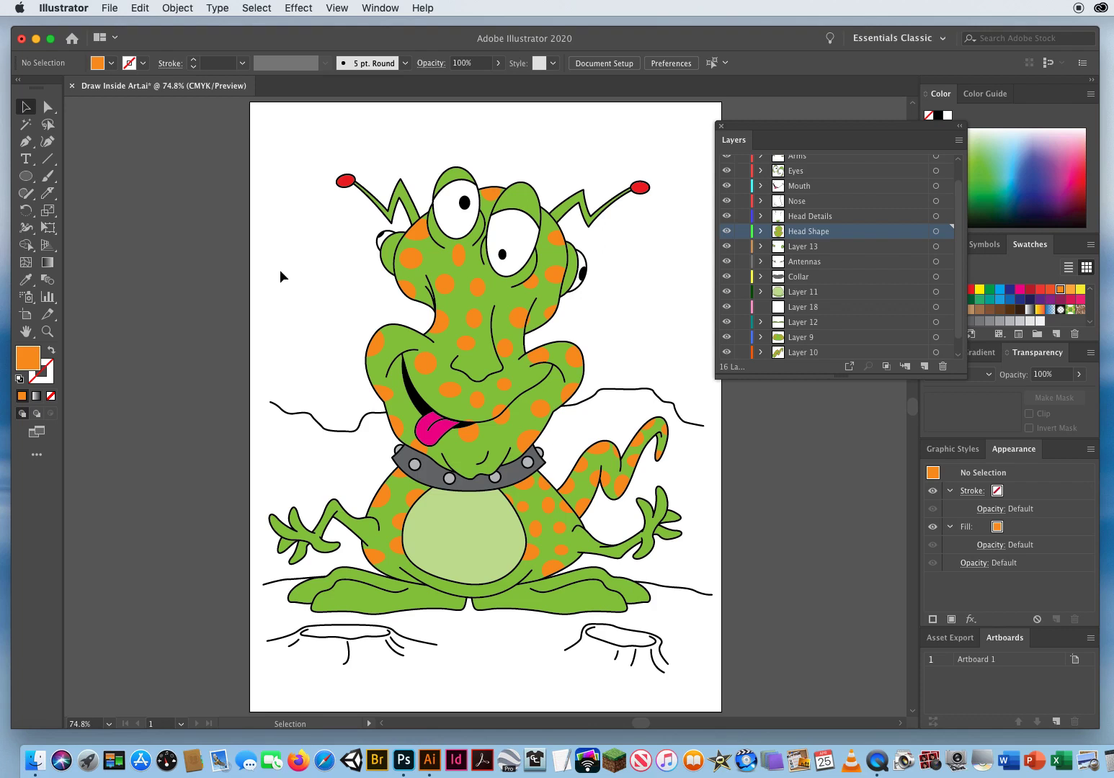
Select only the head's outline path within its clip group and turn on Draw Inside mode for it
left_click(47, 106)
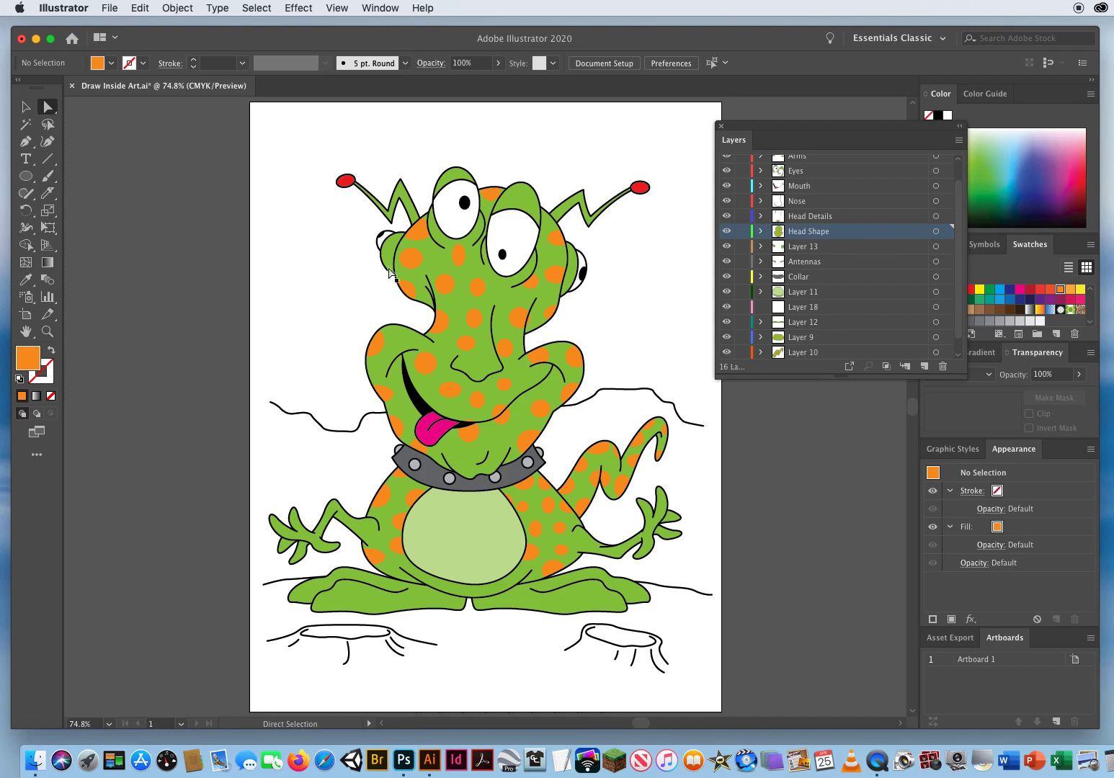
left_click(393, 332)
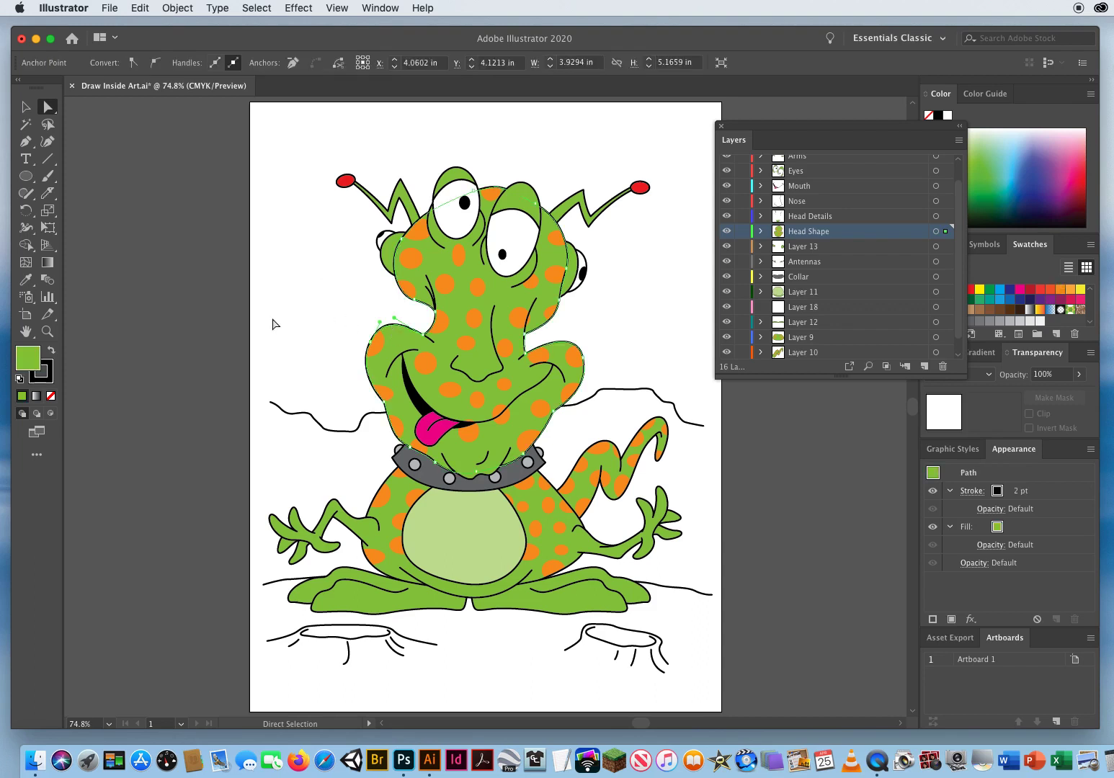
left_click(51, 415)
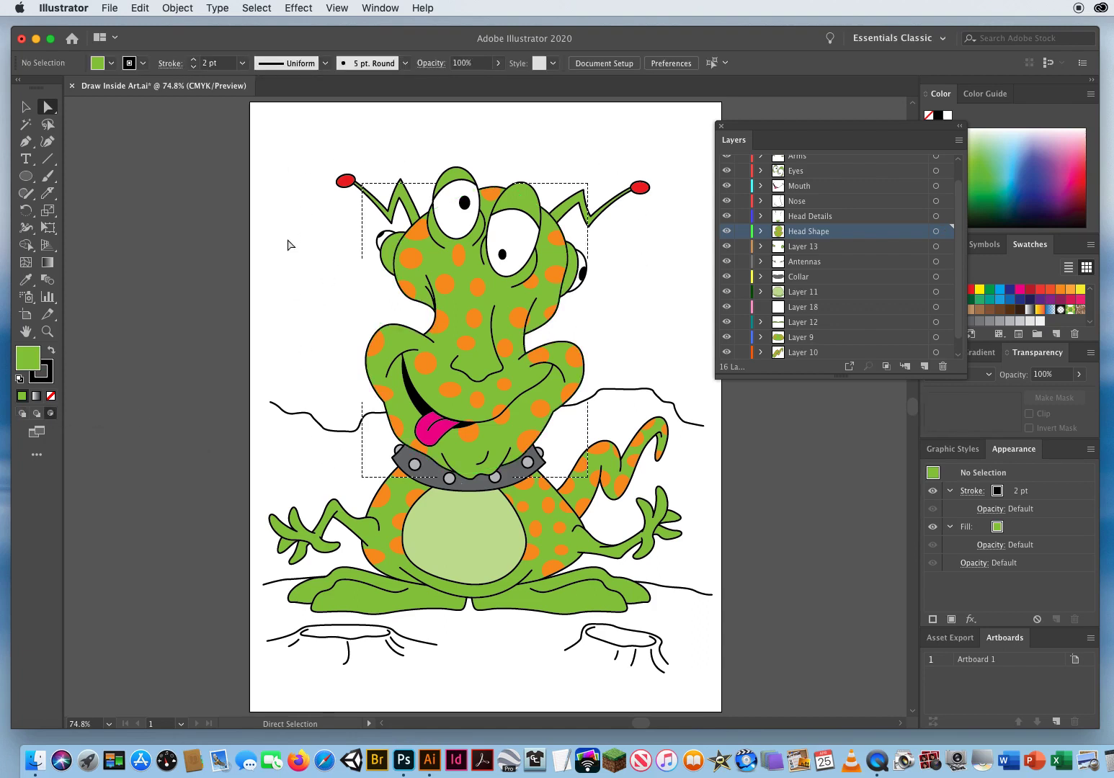
Sample an orange spot's fill for a new ellipse about 0.42 by 0.52 in at the left cheek's upper edge, and exit Draw Inside mode
left_click(26, 280)
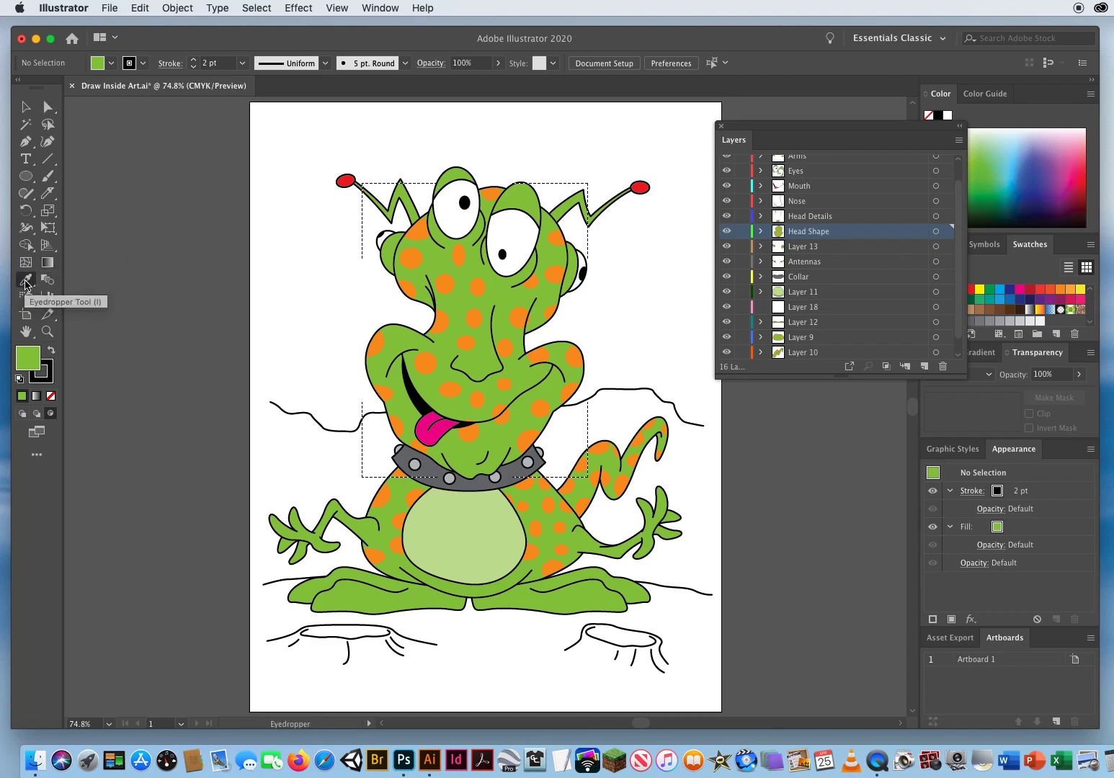
left_click(432, 362)
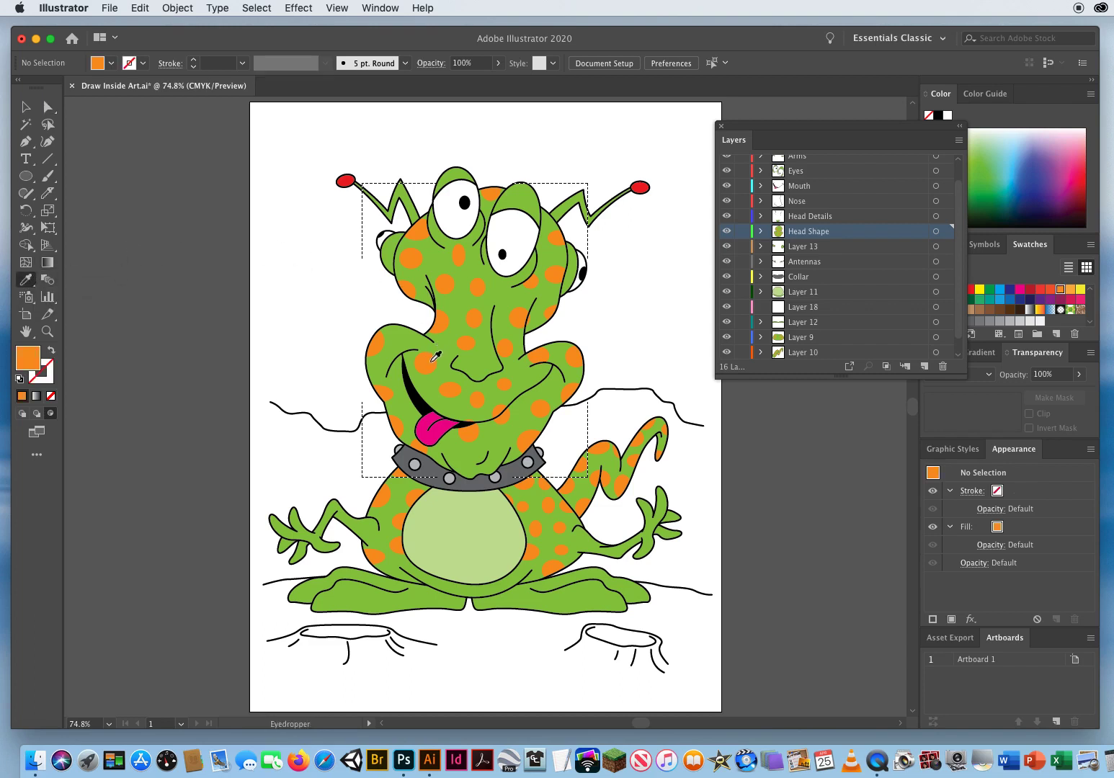
left_click(26, 176)
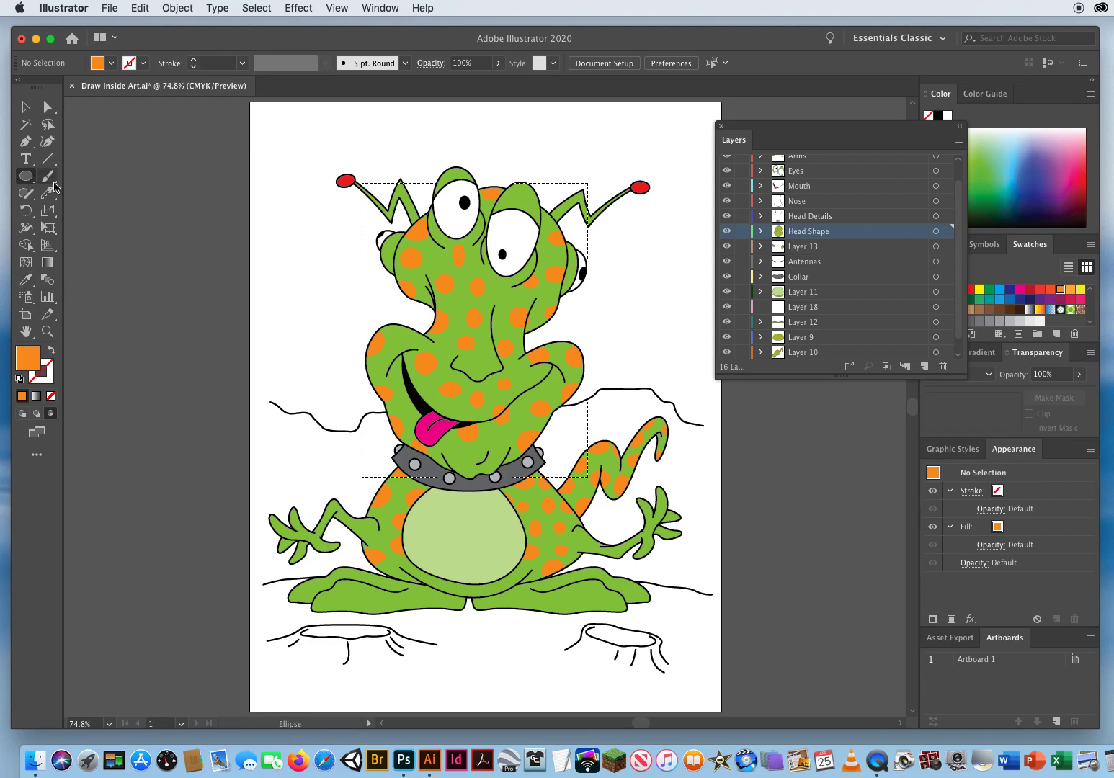
left_click_drag(393, 311, 416, 338)
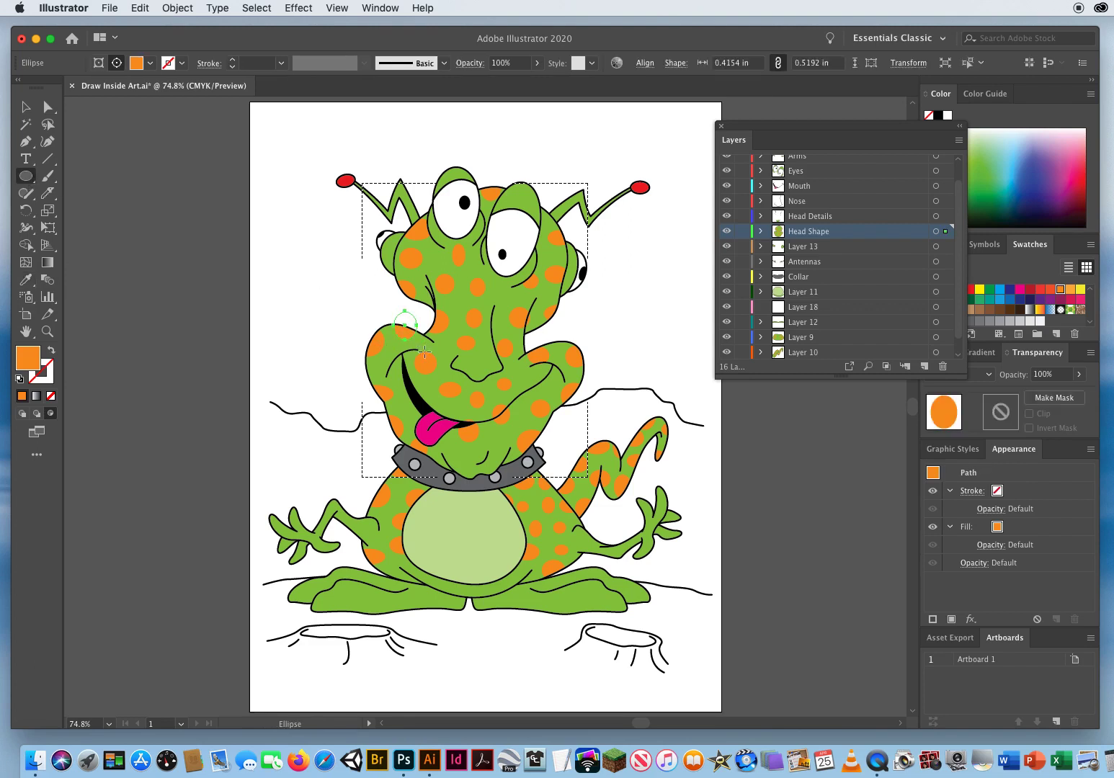
left_click(32, 110)
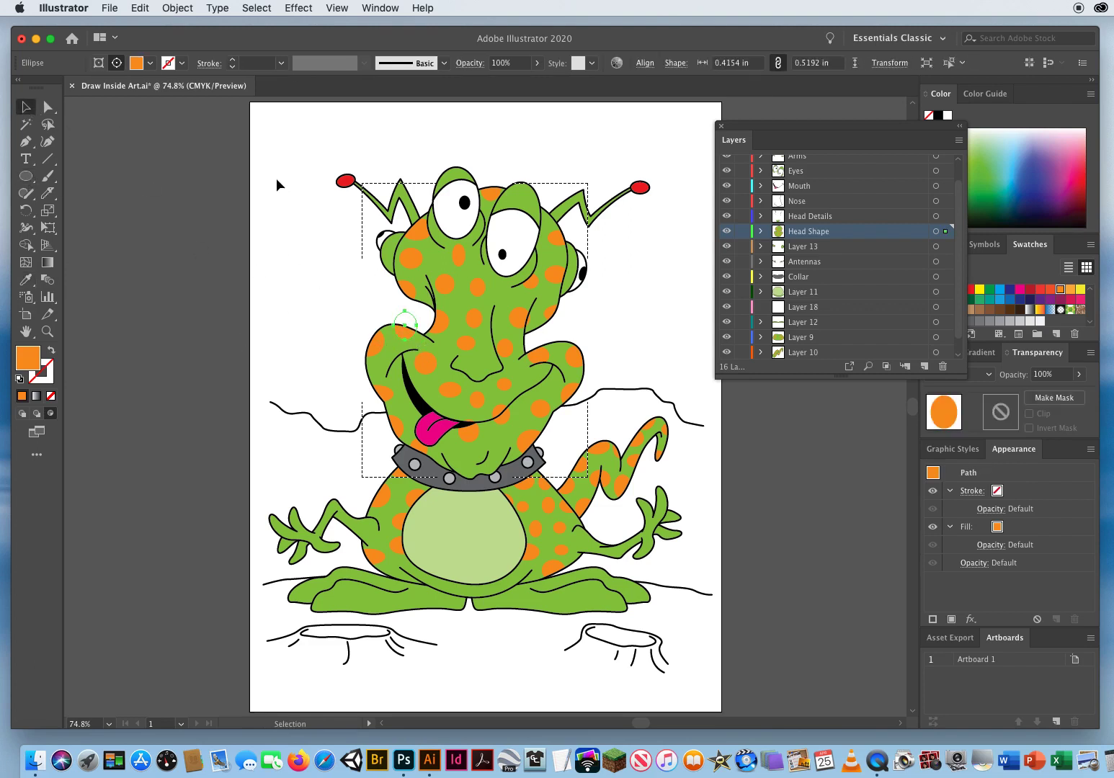
left_click(606, 151)
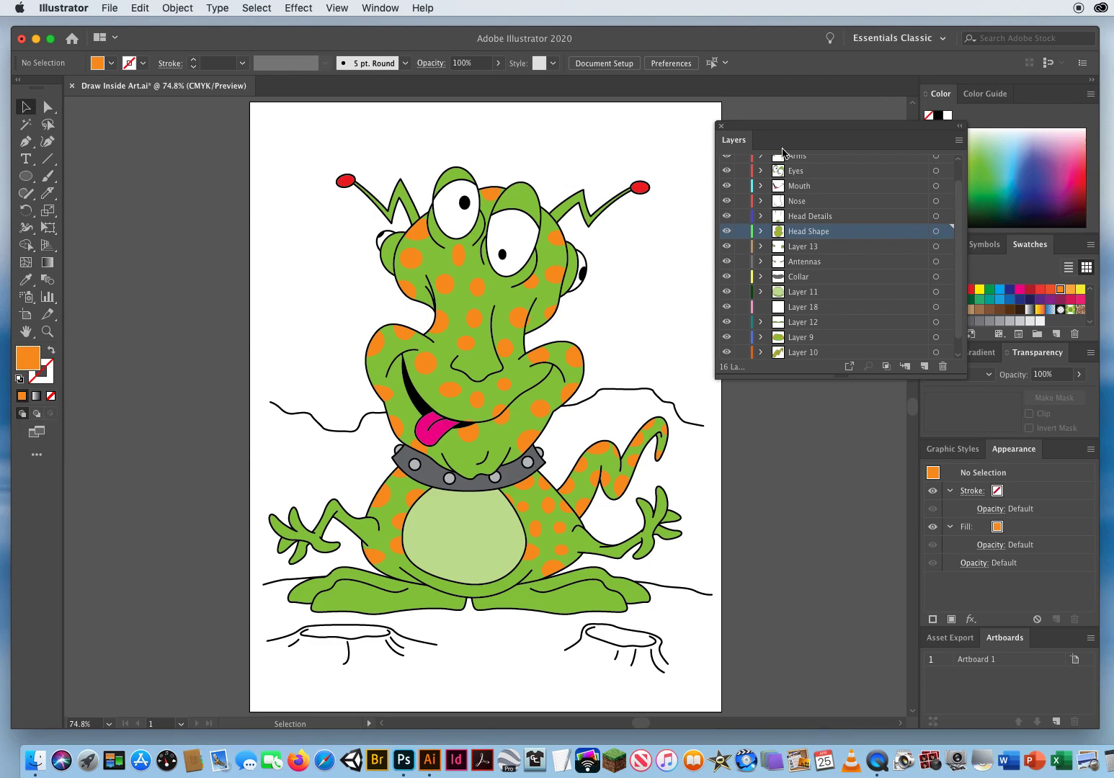
left_click_drag(789, 129, 699, 230)
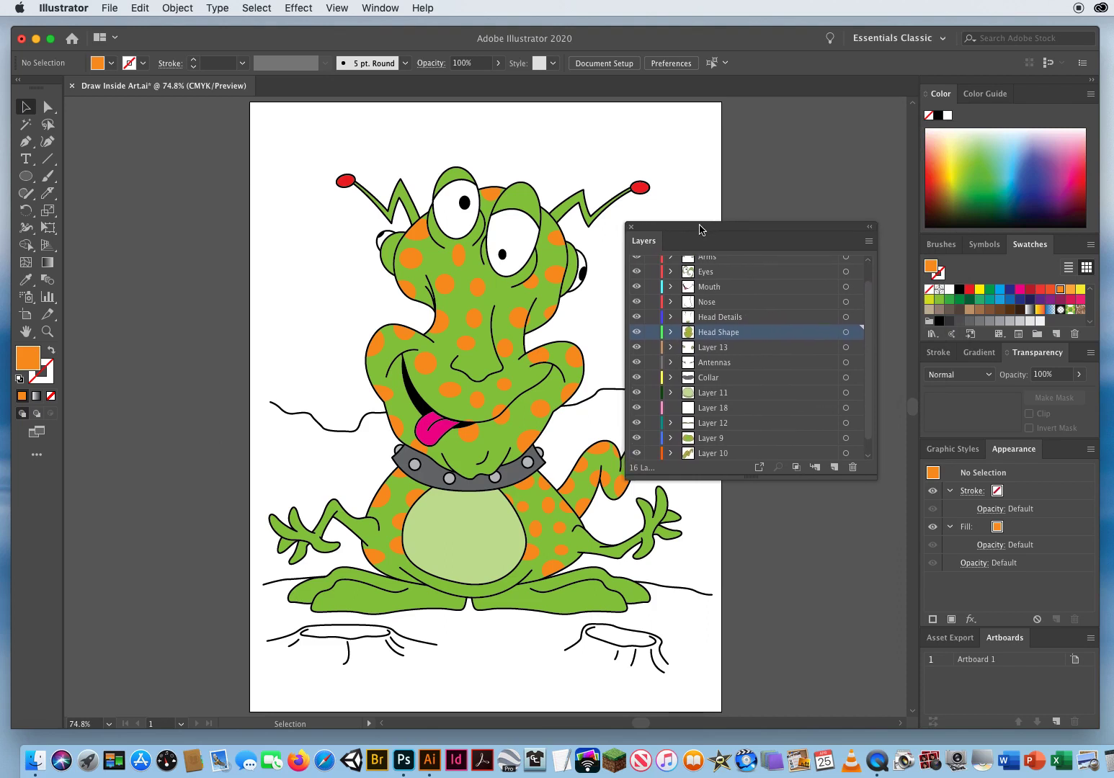
left_click_drag(699, 229, 702, 235)
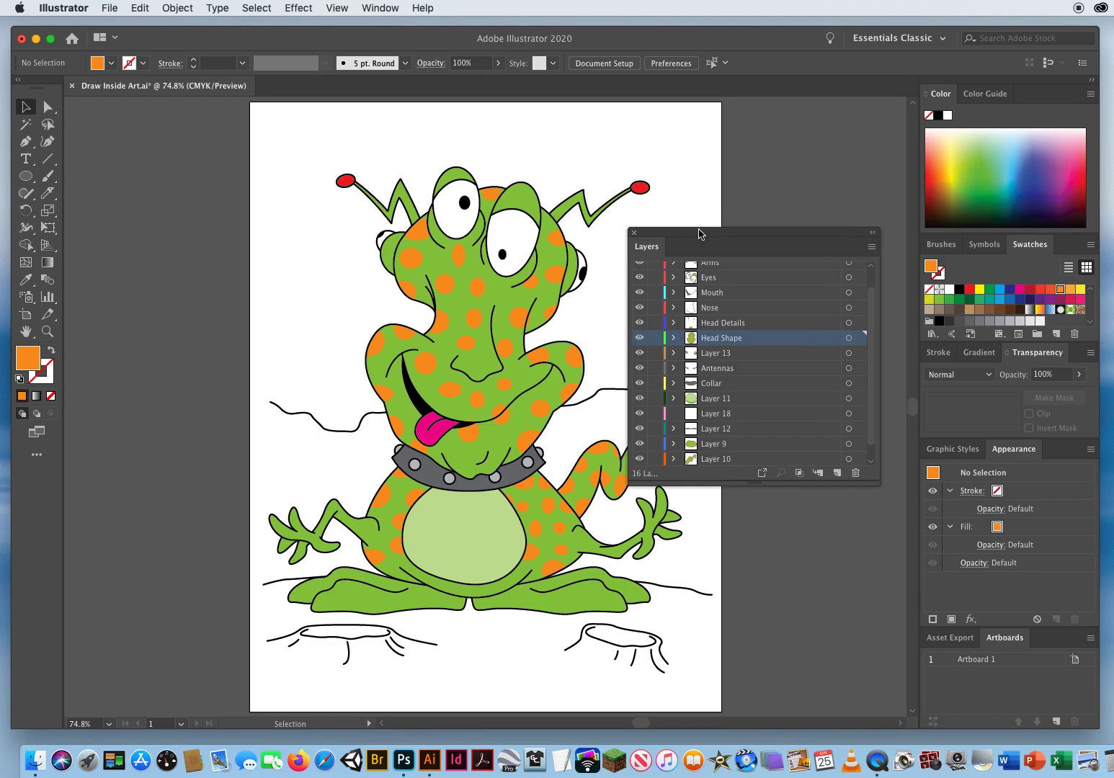